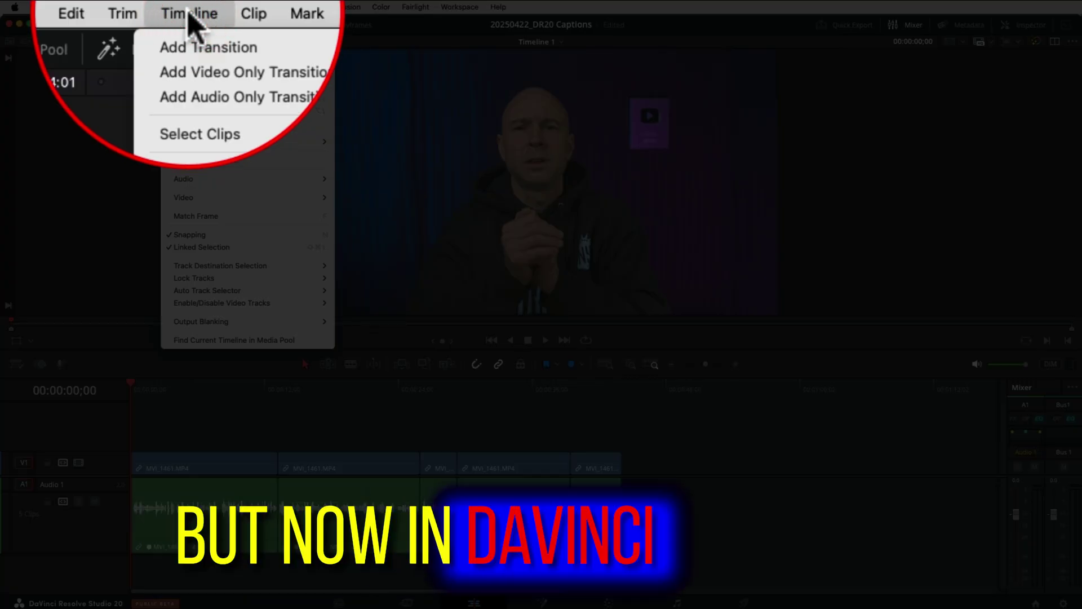
Generate 29 subtitle clips from the audio and drop the Word Highlight preset onto Subtitle 1
mouse_move(187, 142)
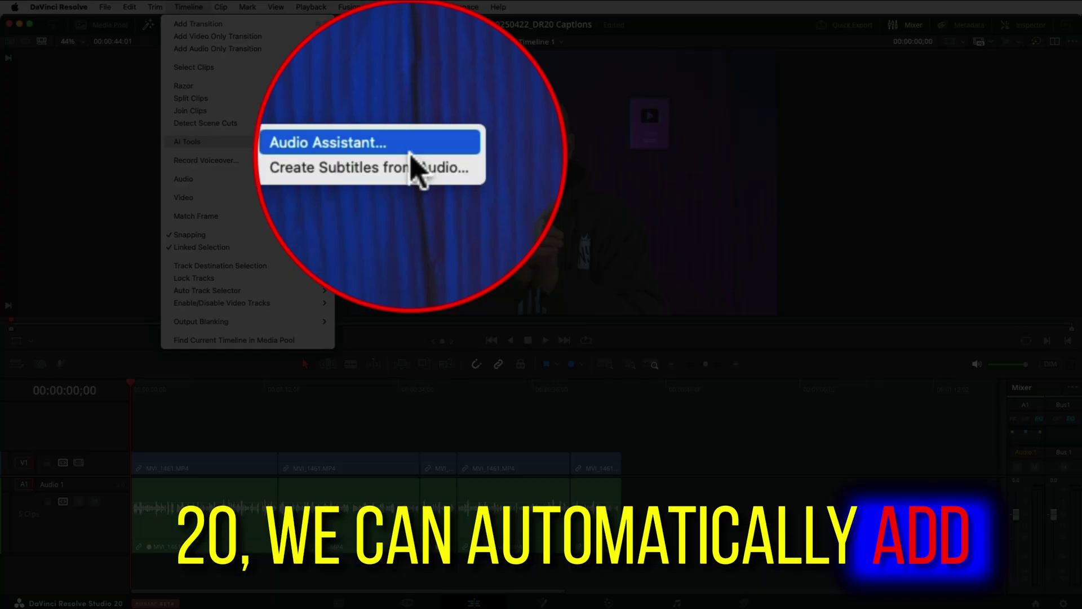
left_click(394, 154)
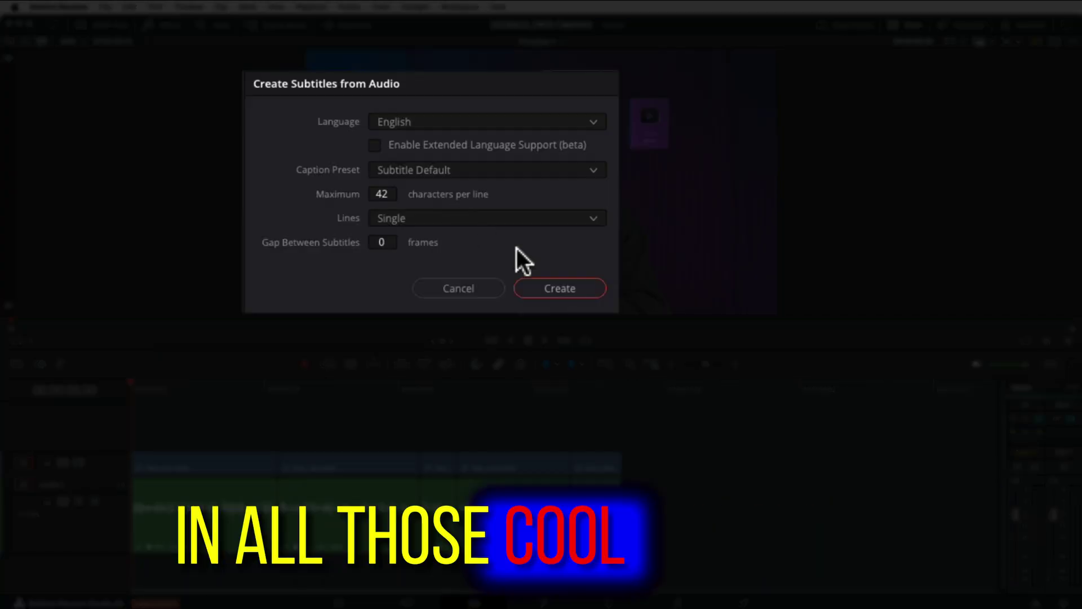
left_click(562, 285)
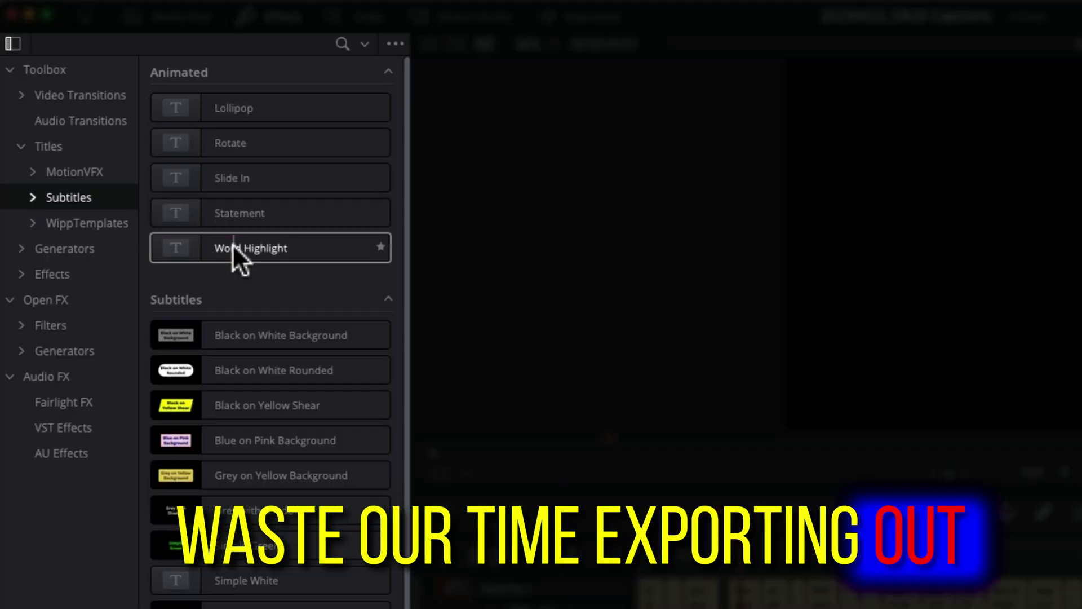
left_click_drag(233, 244, 545, 608)
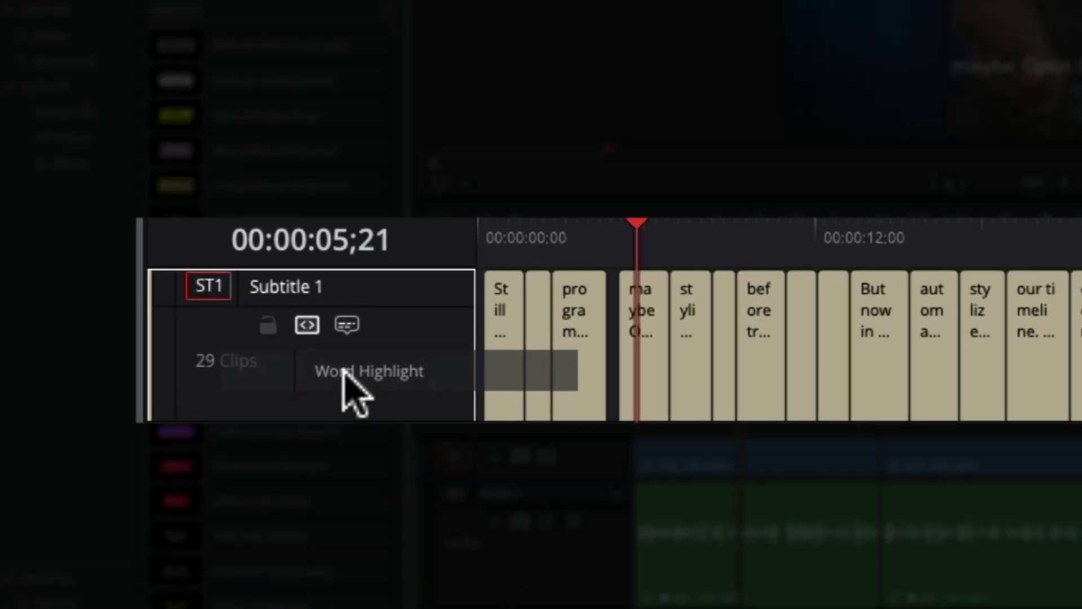
left_click_drag(344, 371, 346, 384)
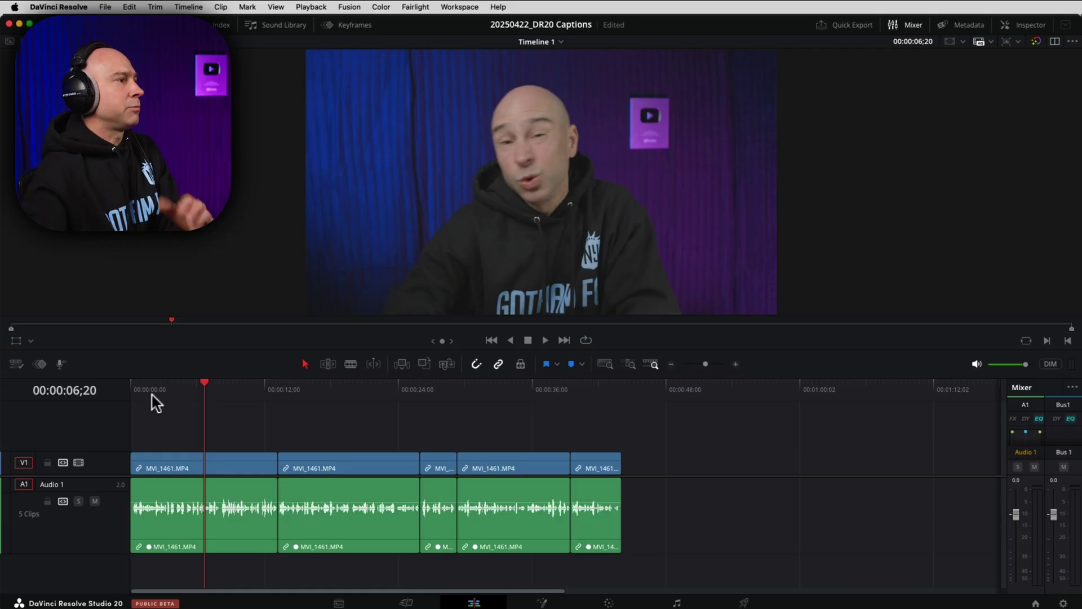
Return the playhead to 00:00:00;00 at the start of Timeline 1
key("Home")
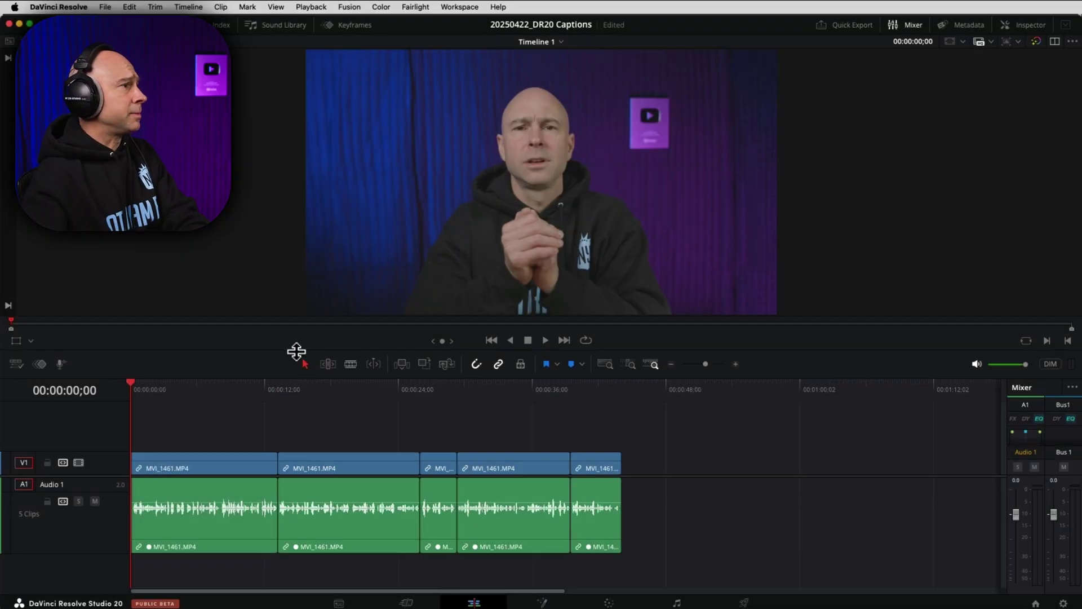
Create subtitles from audio in English using the Subtitle Default preset, 42 characters per line
left_click(188, 7)
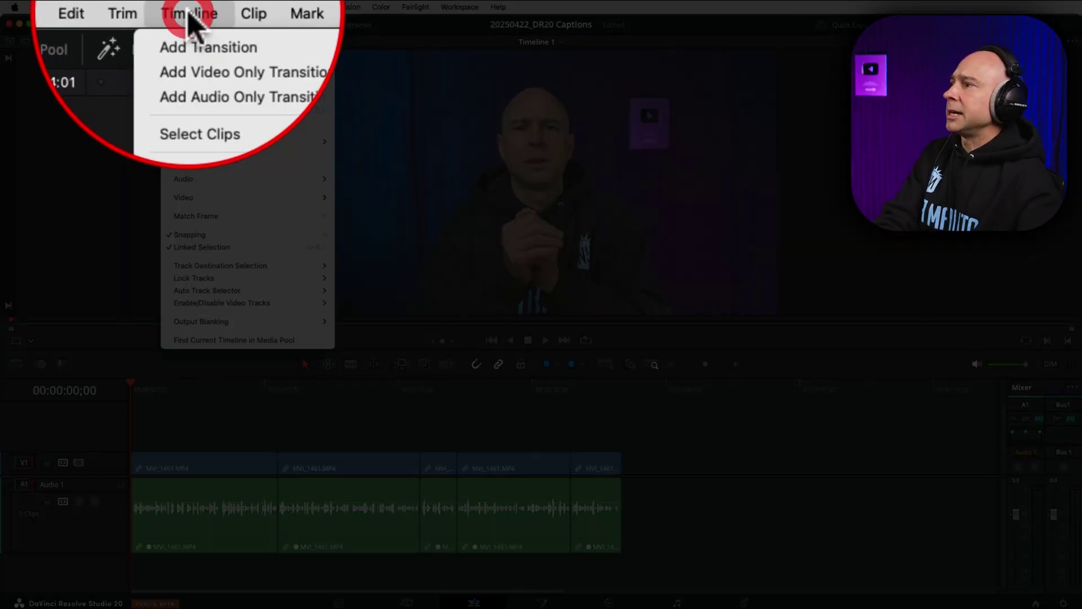
mouse_move(186, 142)
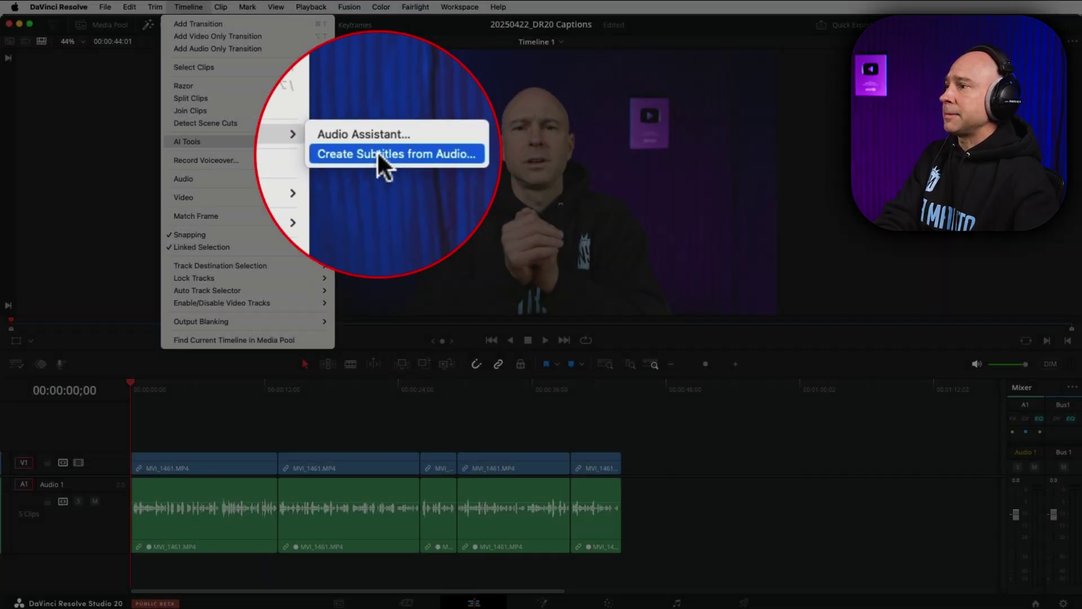
left_click(367, 154)
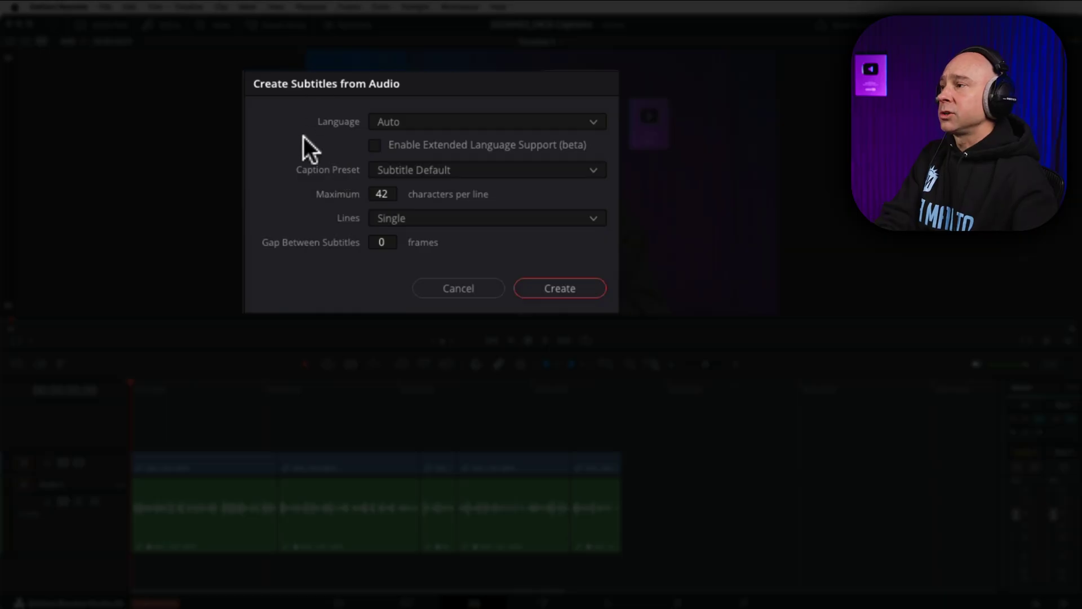
left_click(414, 124)
left_click(411, 197)
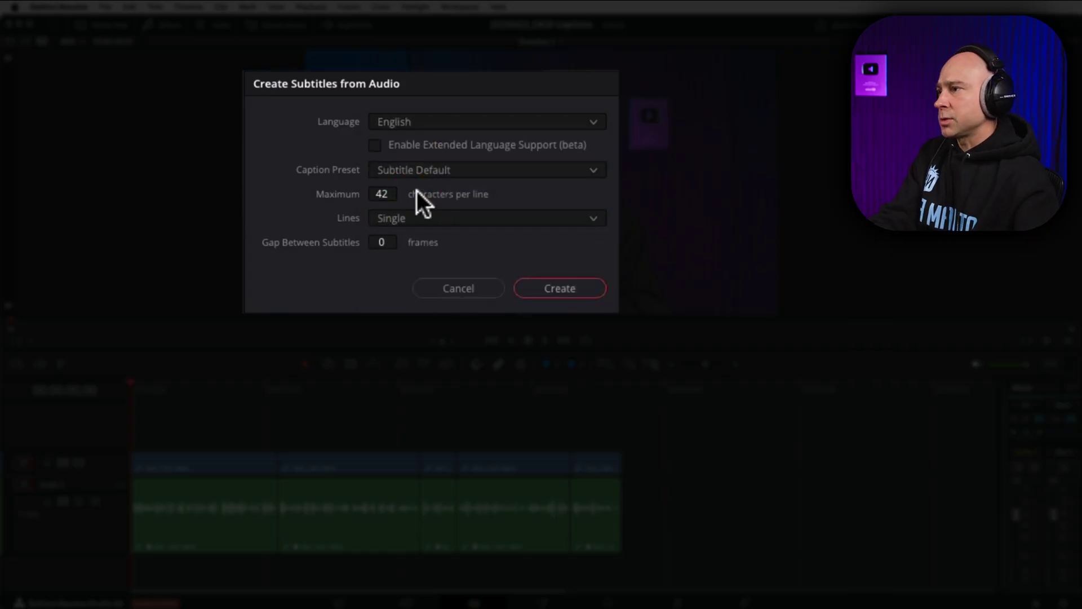
left_click(472, 170)
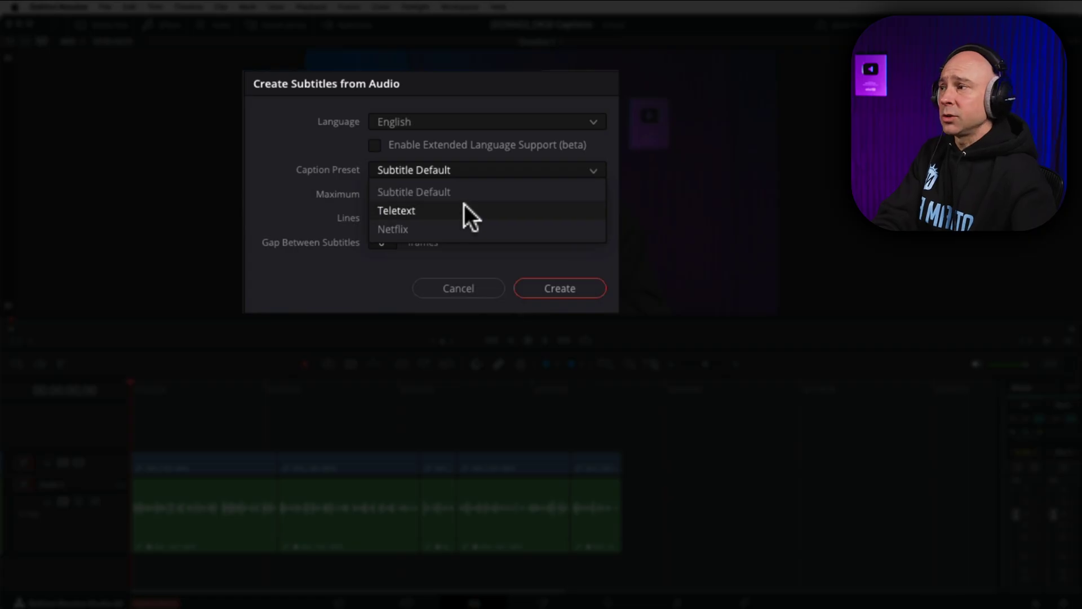
left_click(335, 154)
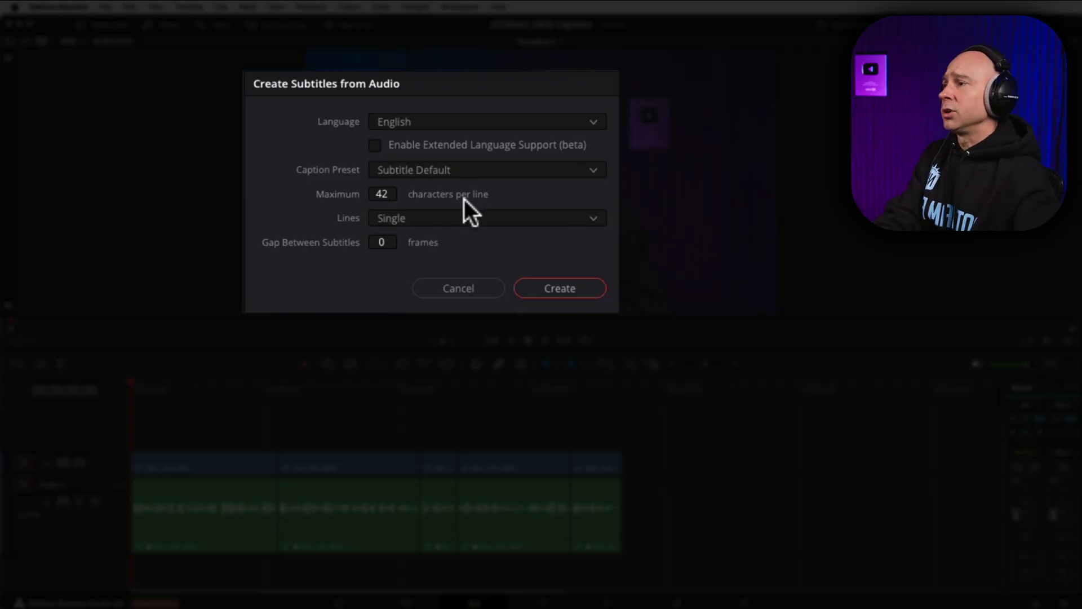
left_click(561, 287)
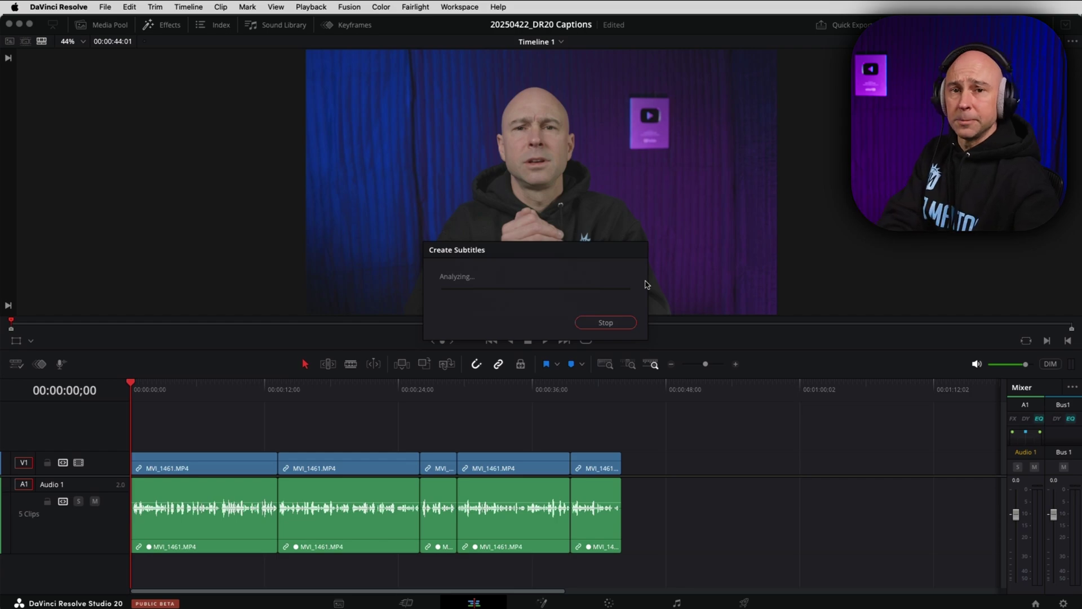
Shrink the viewer, make the Subtitle 1 track taller, and play to preview the captions
left_click_drag(549, 350, 547, 308)
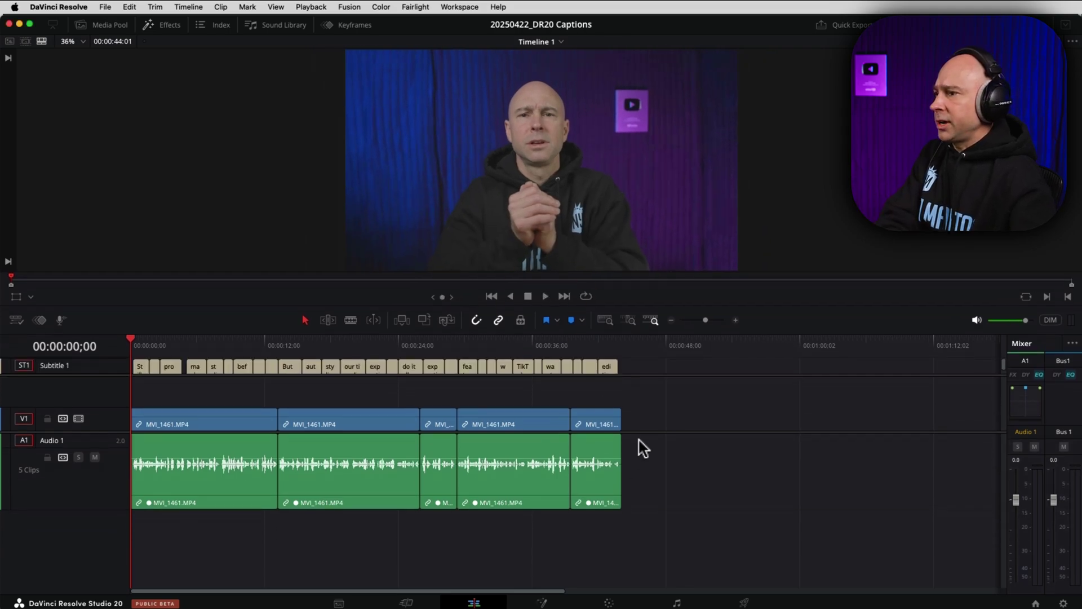
left_click_drag(639, 430, 648, 470)
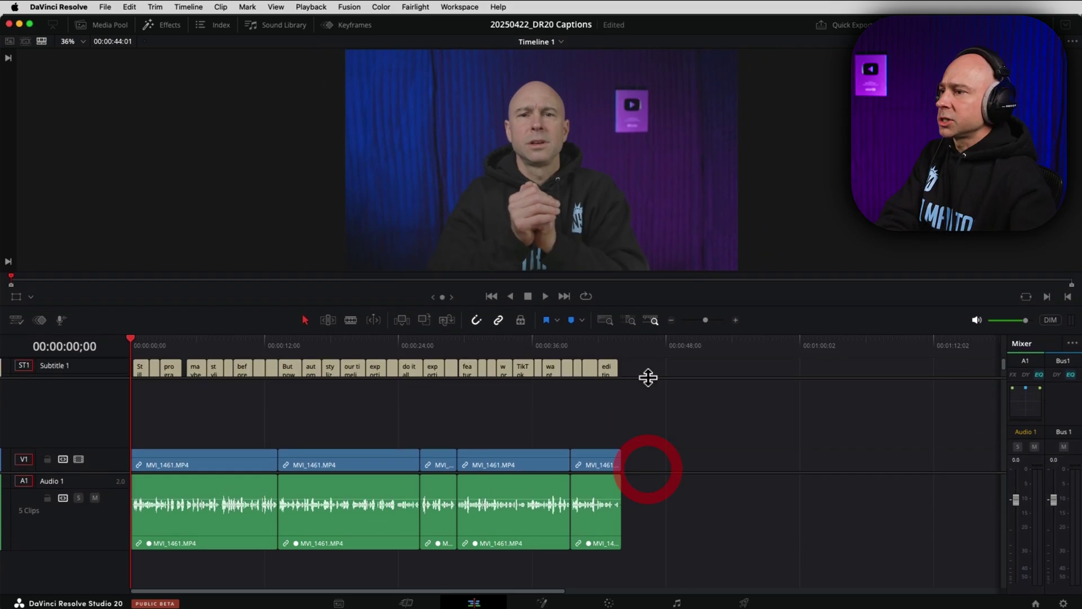
left_click_drag(649, 377, 657, 418)
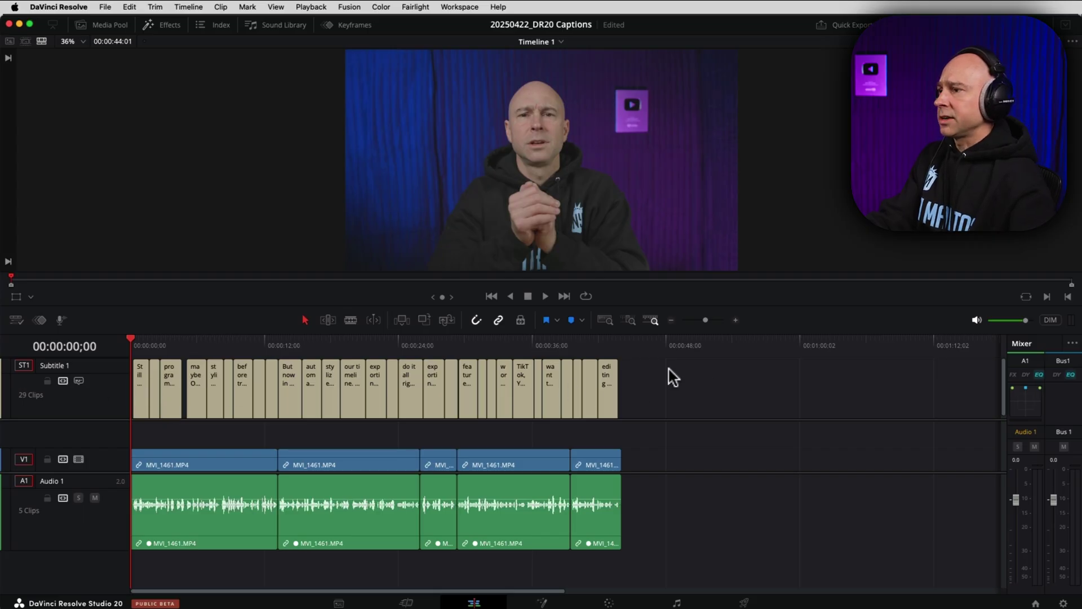
key("space")
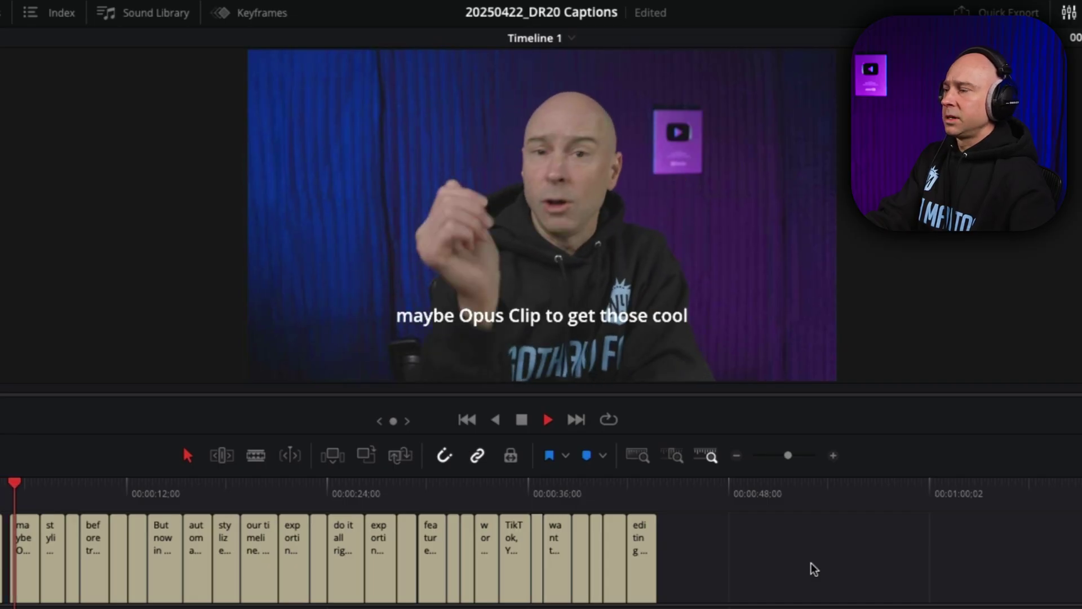
key("space")
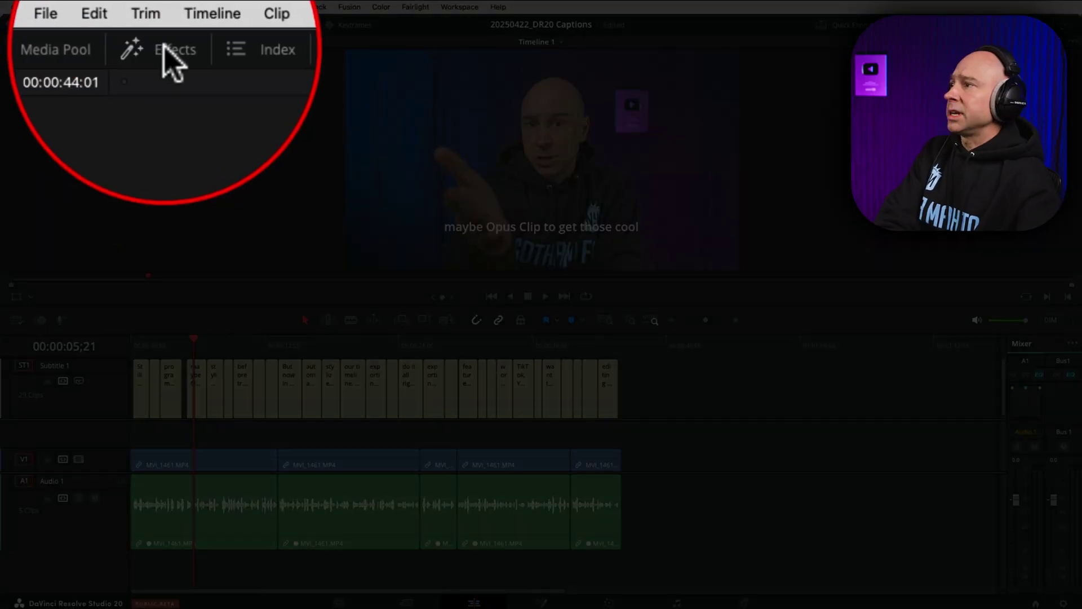
Show the Subtitles caption presets under Effects > Toolbox > Titles
left_click(163, 24)
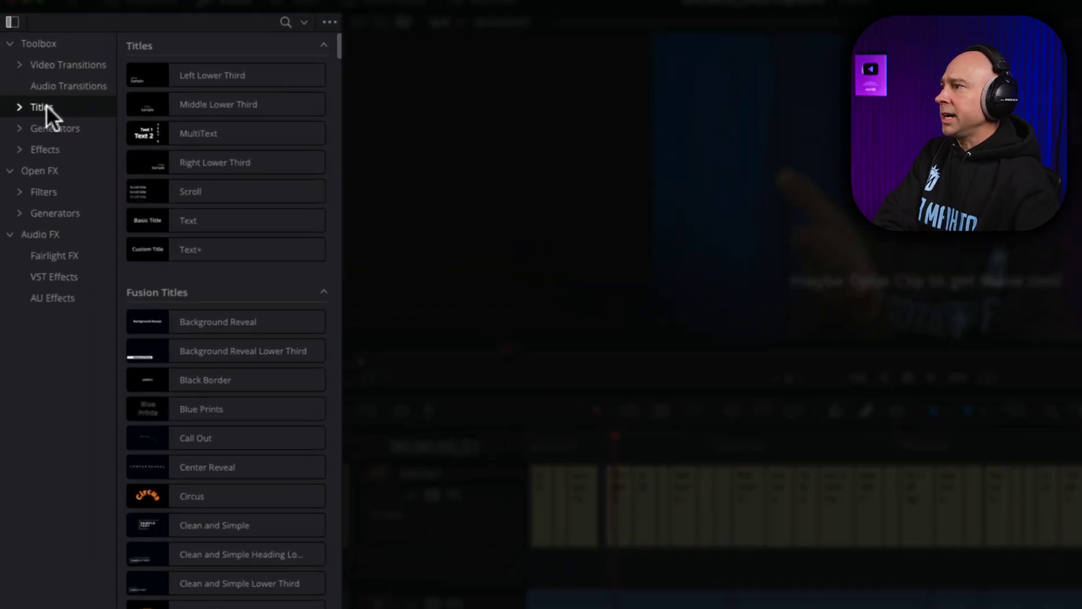
left_click(20, 109)
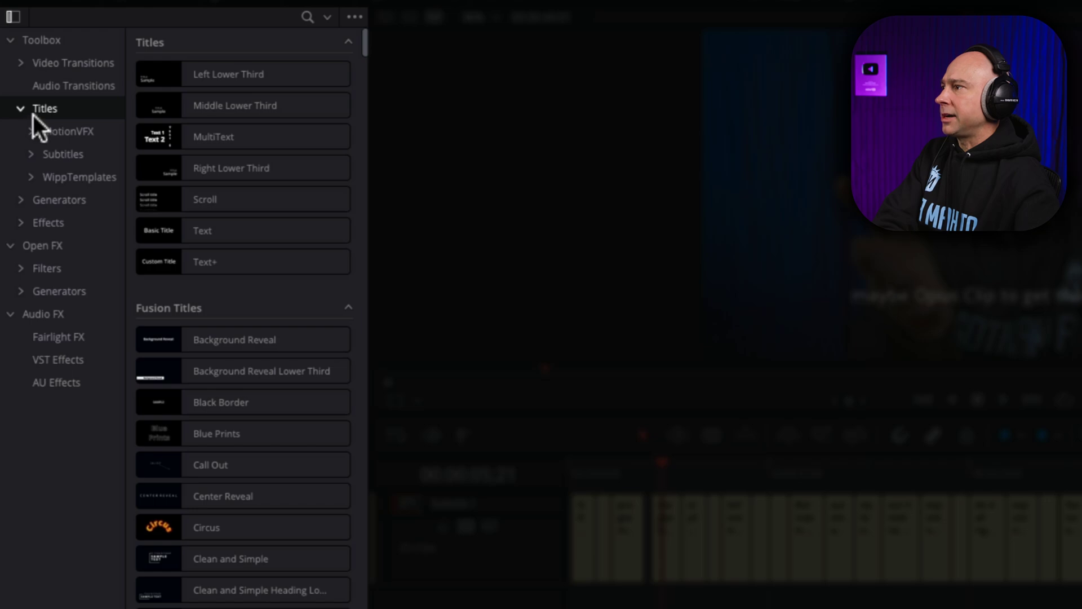
left_click(55, 153)
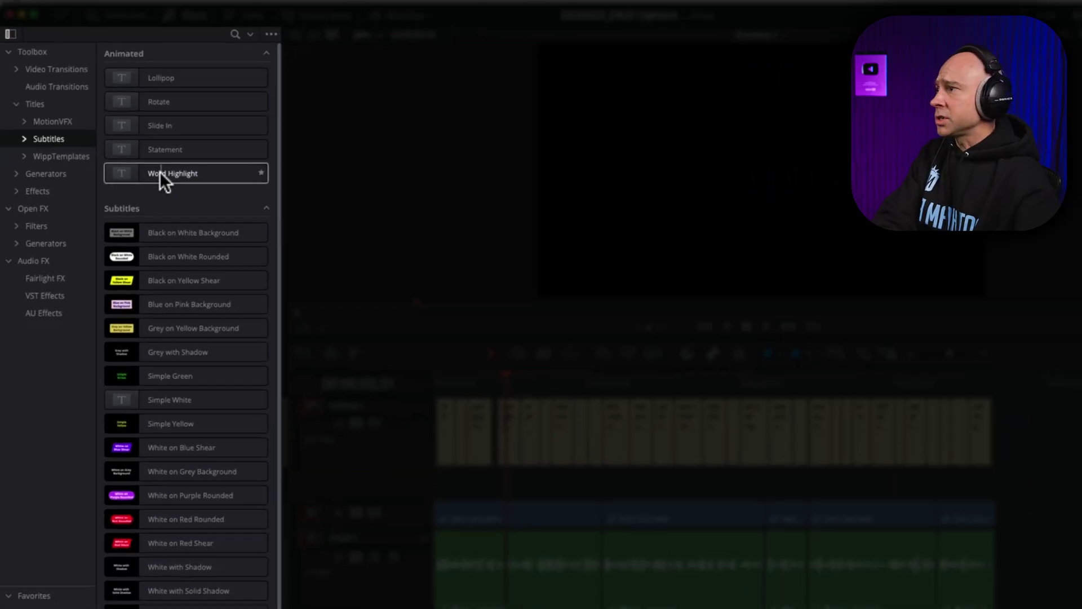
Apply Word Highlight to the Subtitle 1 track and play from the start to preview it
left_click_drag(204, 200, 491, 603)
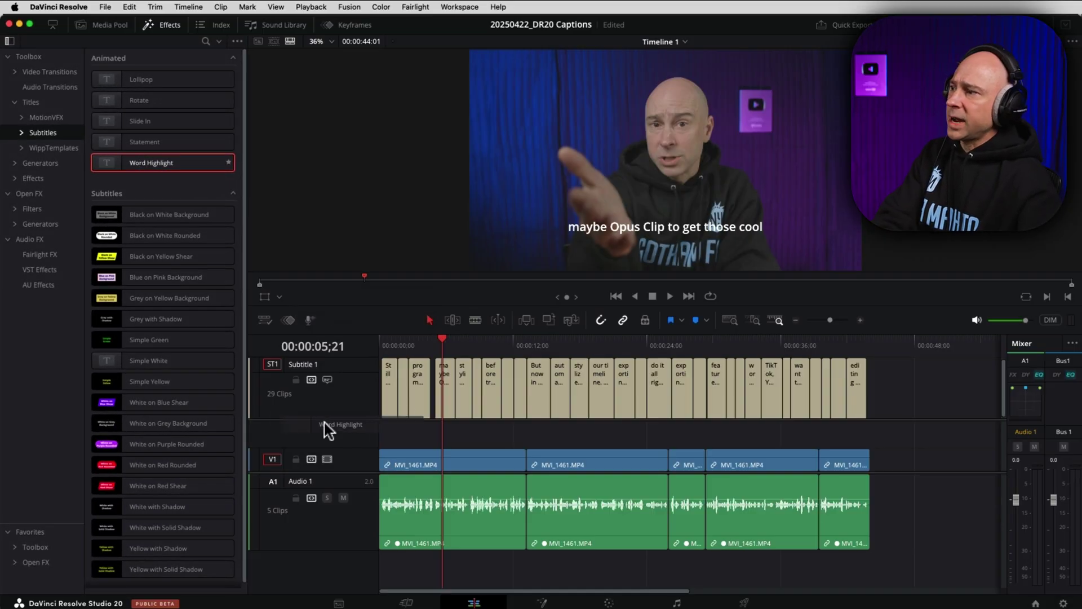
left_click_drag(327, 431, 326, 399)
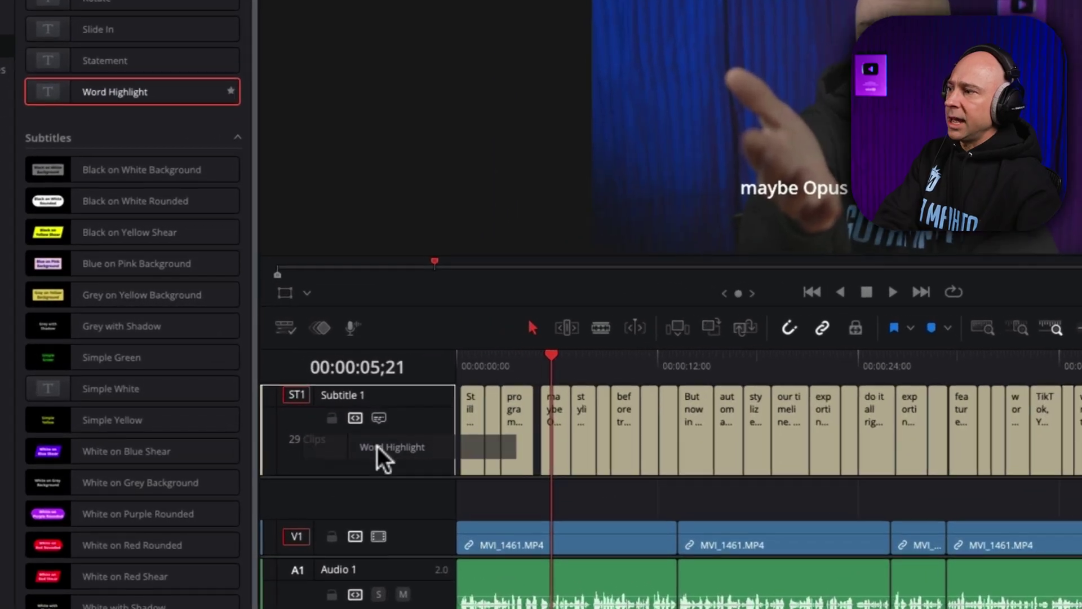
left_click_drag(377, 445, 378, 446)
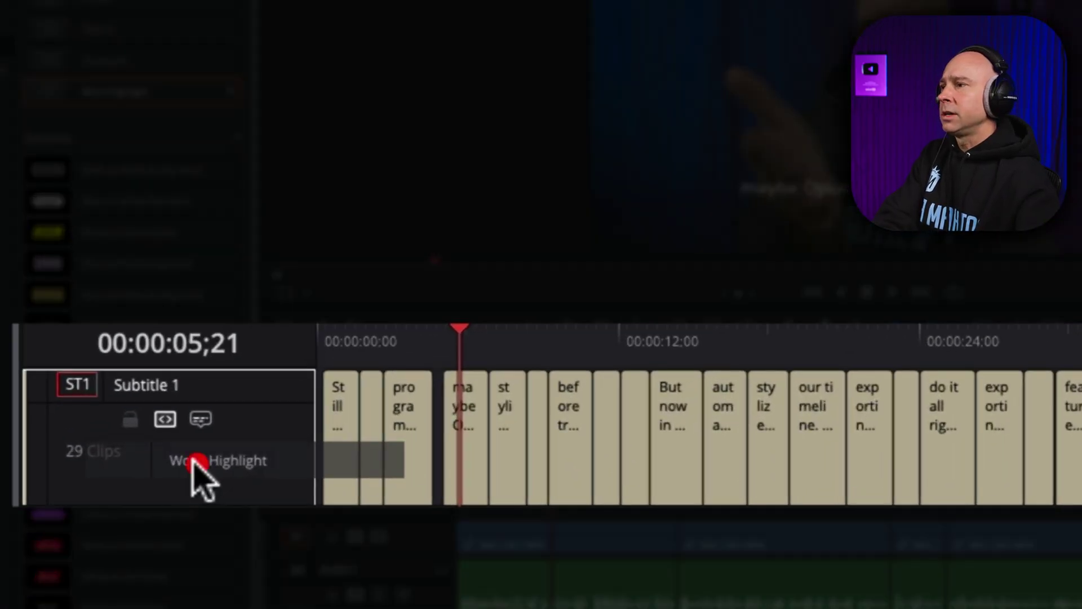
left_click_drag(193, 459, 195, 462)
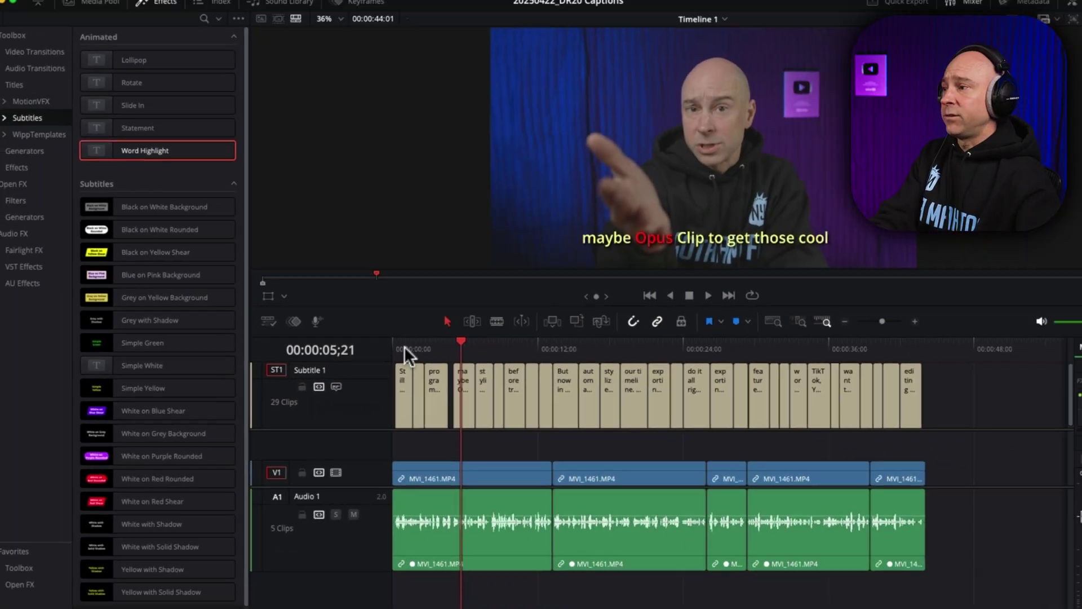
left_click(222, 353)
key("Home")
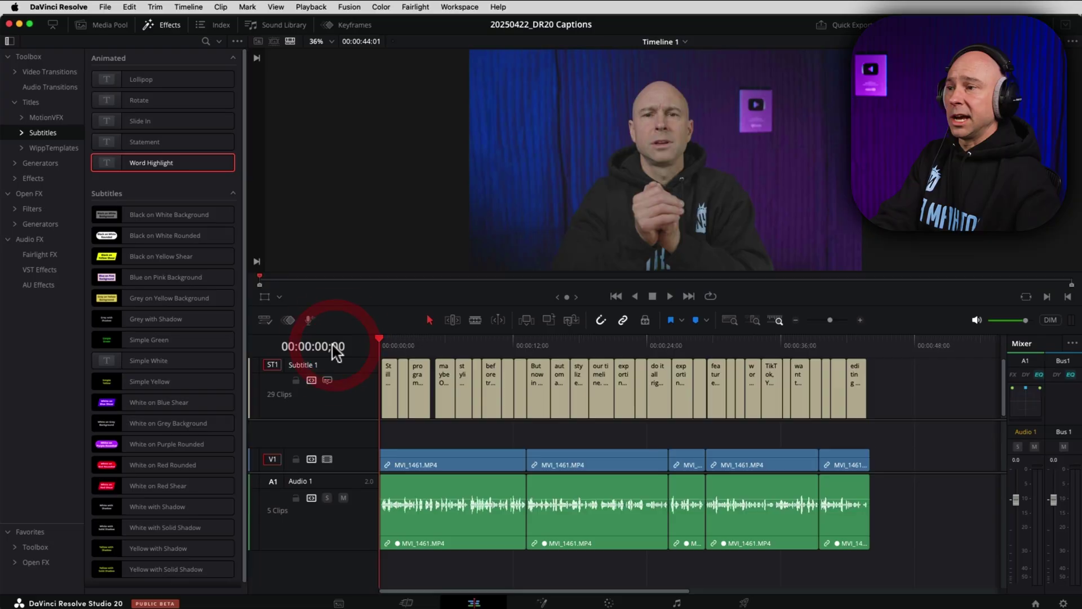
key("space")
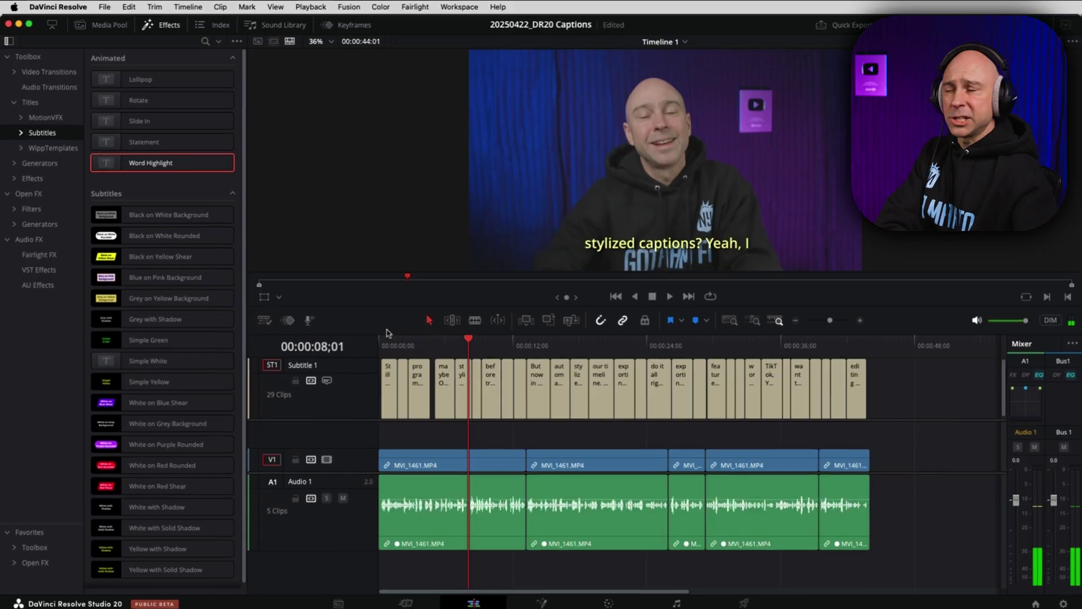
Turn on Write On Words in the track-wide Word Highlight caption settings
left_click(210, 451)
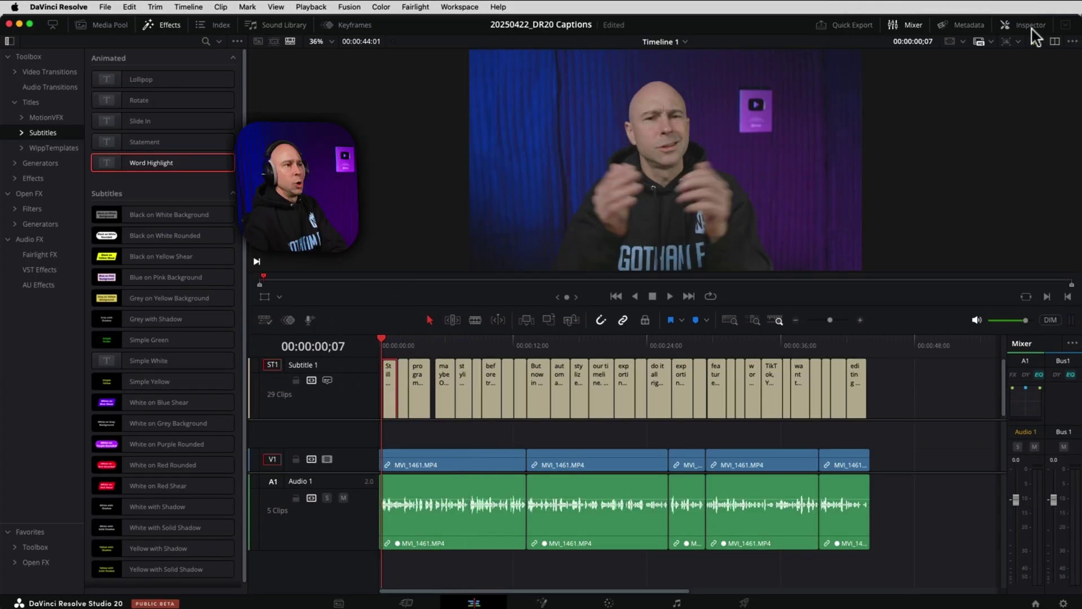
left_click(1030, 26)
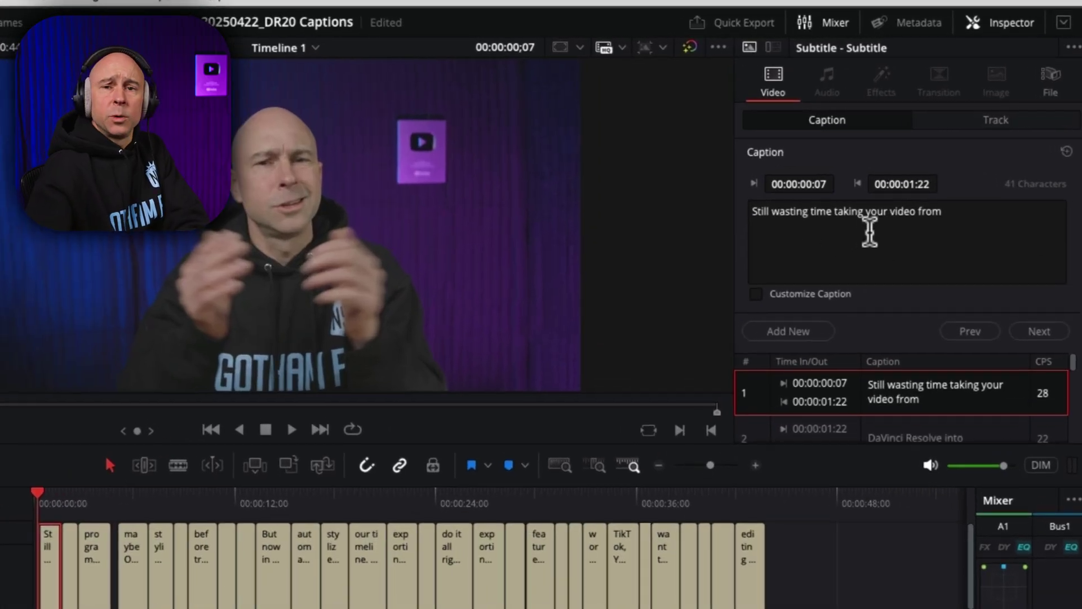
left_click(992, 123)
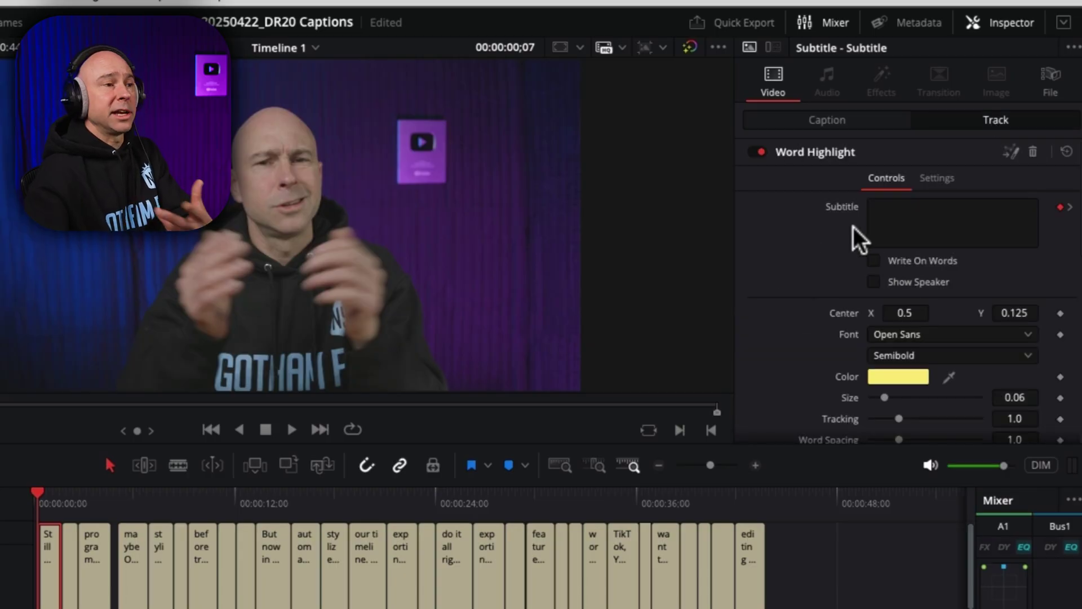
left_click(903, 262)
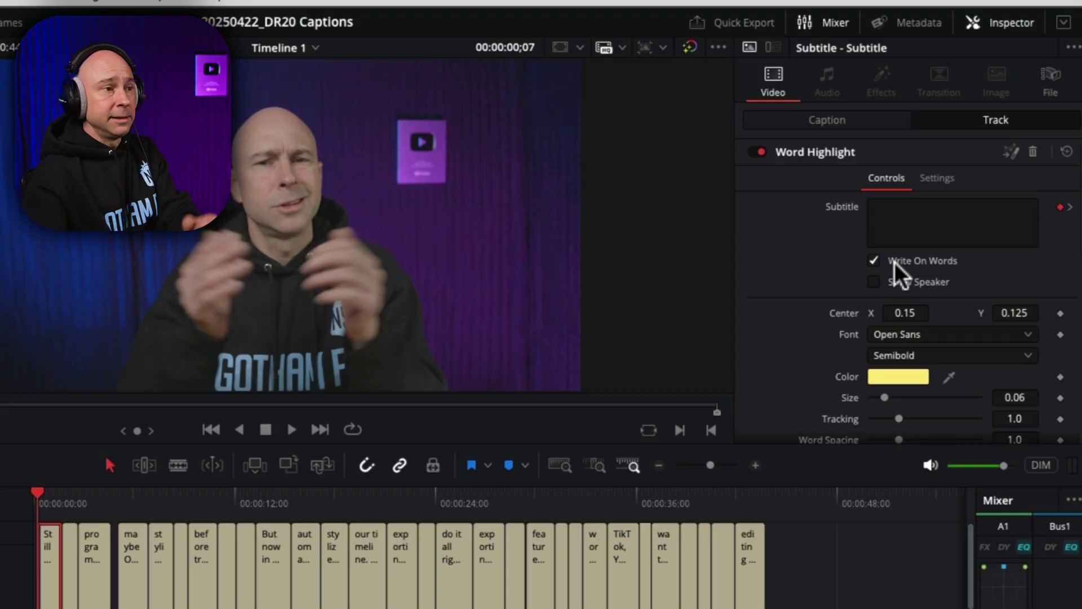
scroll(823, 296, "down", 3)
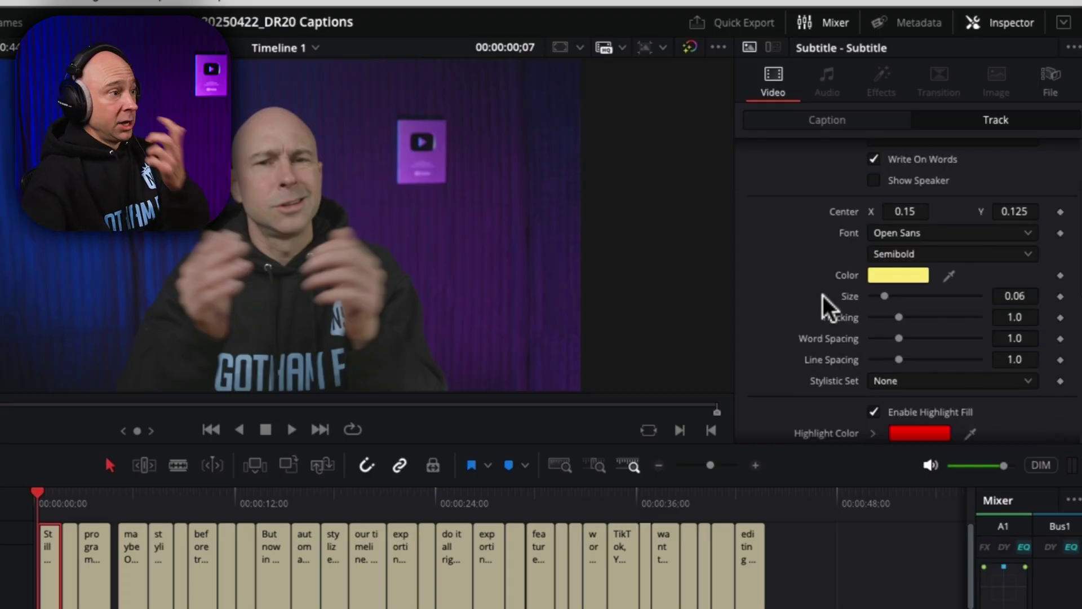
left_click(46, 502)
key("space")
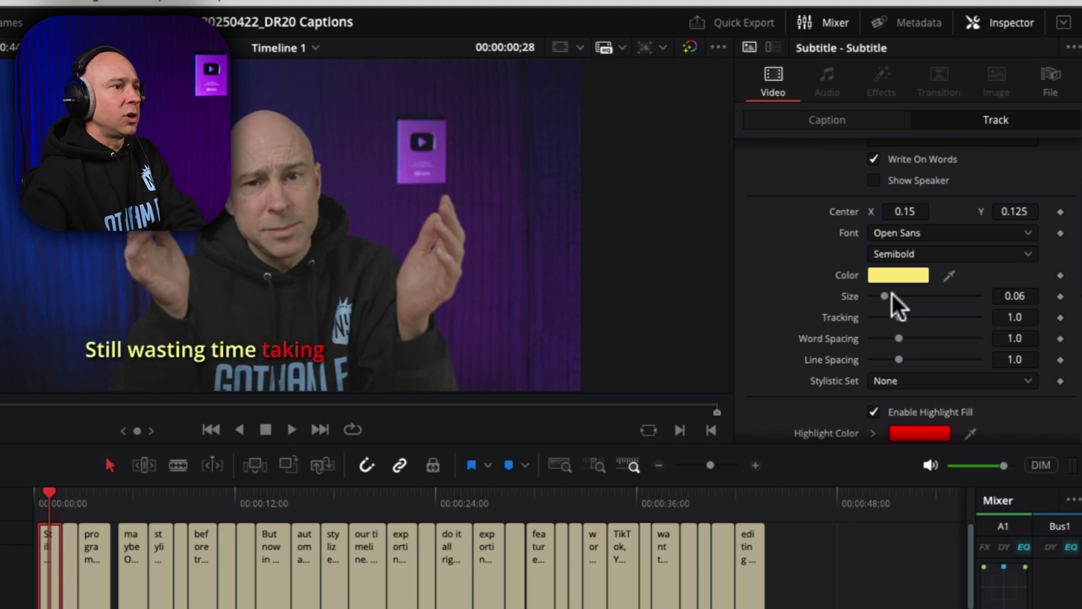
Set the caption text size to 0.0787 and its colour to bright yellow
left_click_drag(883, 294, 888, 295)
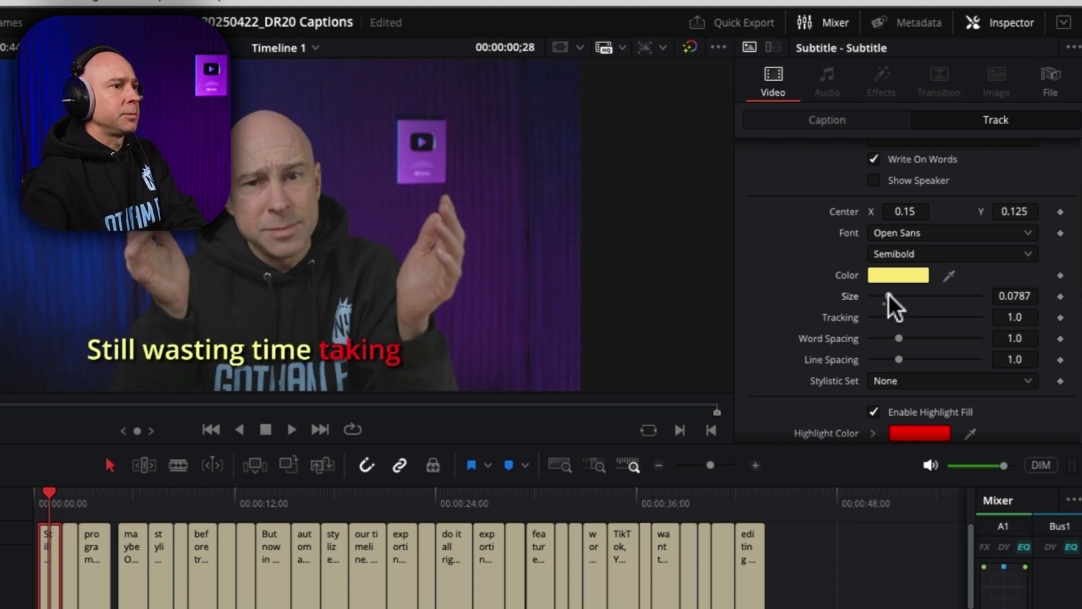
left_click(896, 274)
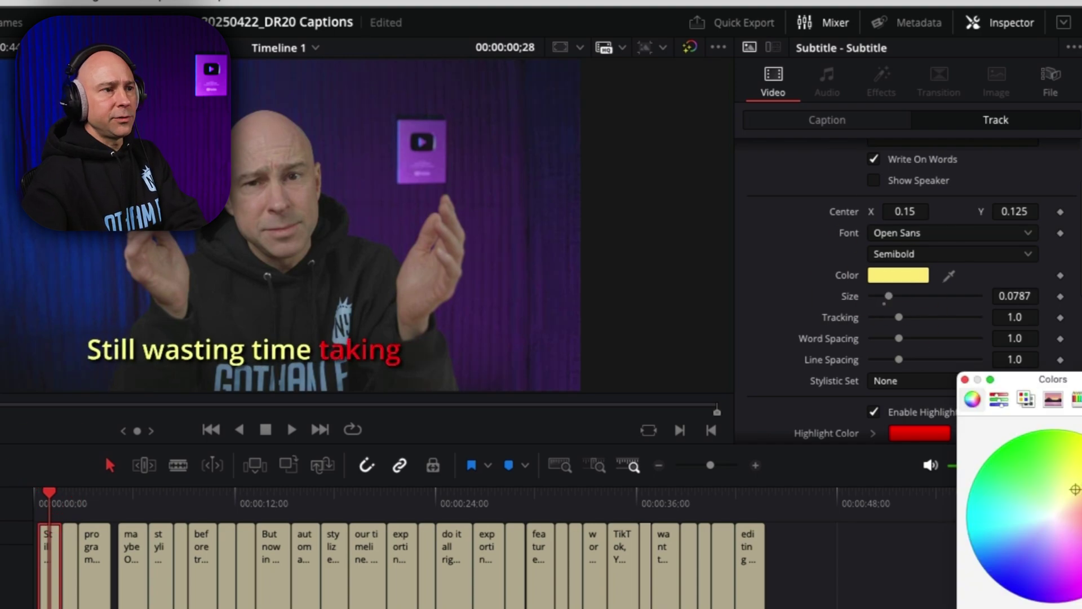
left_click(902, 276)
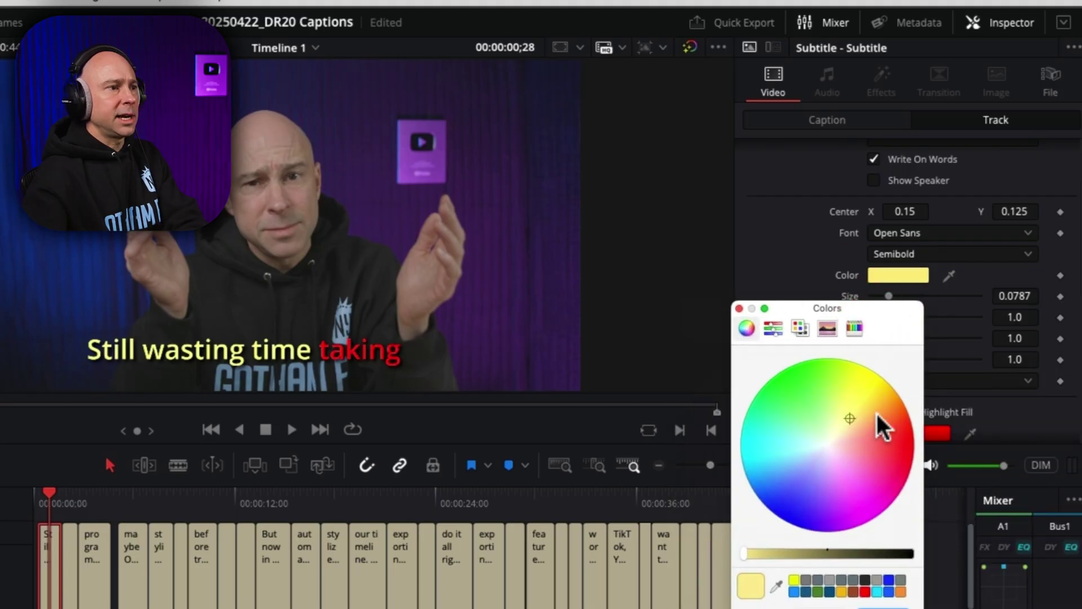
key("Escape")
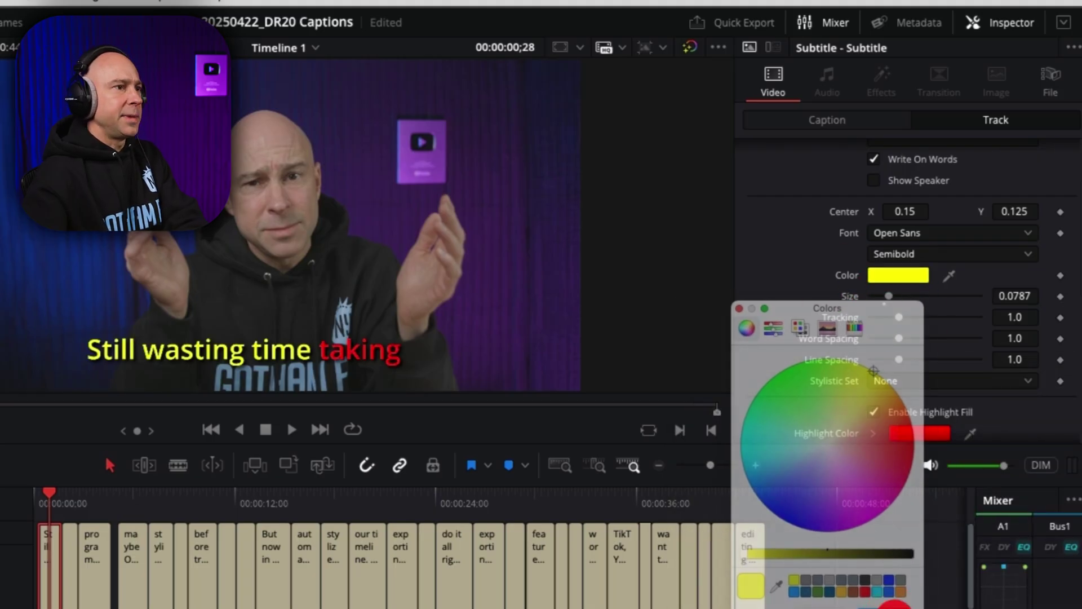
Toggle the caption background and set its softness to 20
scroll(849, 374, "down", 5)
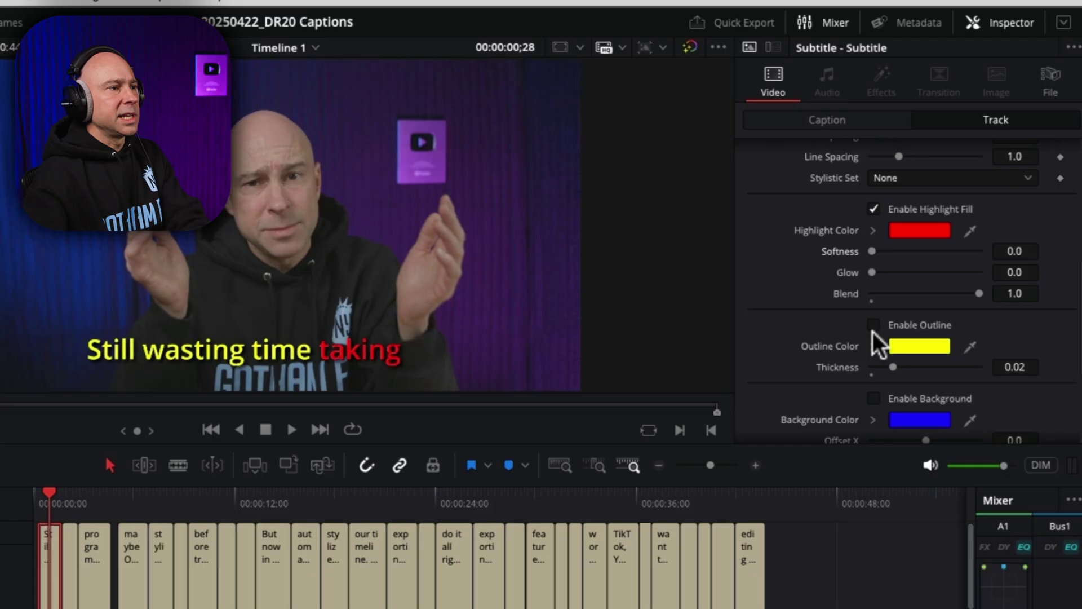
scroll(862, 335, "down", 3)
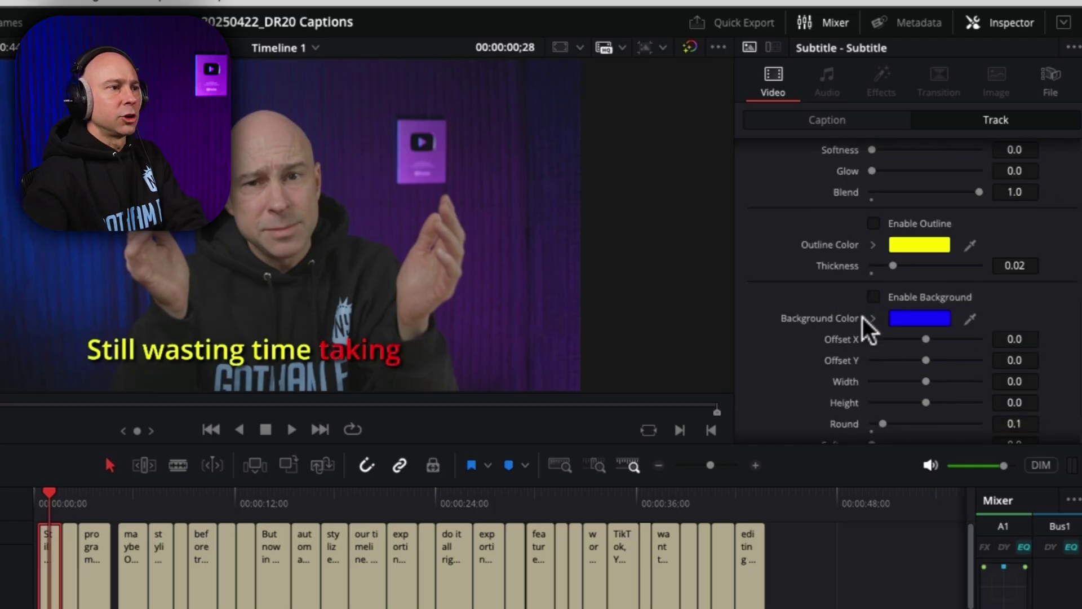
left_click(873, 298)
left_click(873, 298)
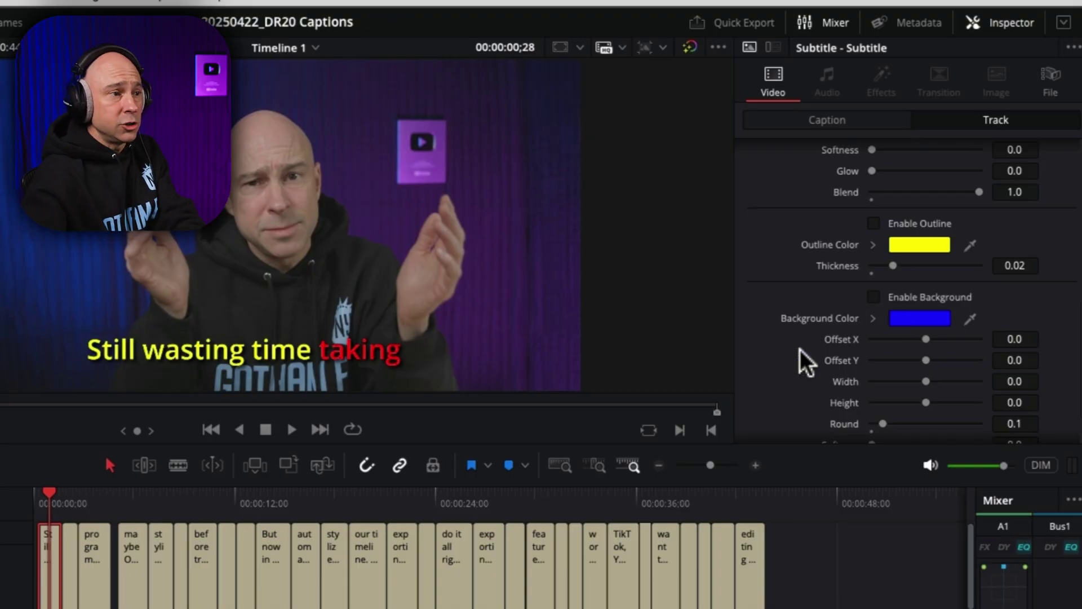
scroll(800, 349, "down", 2)
left_click_drag(872, 382, 979, 404)
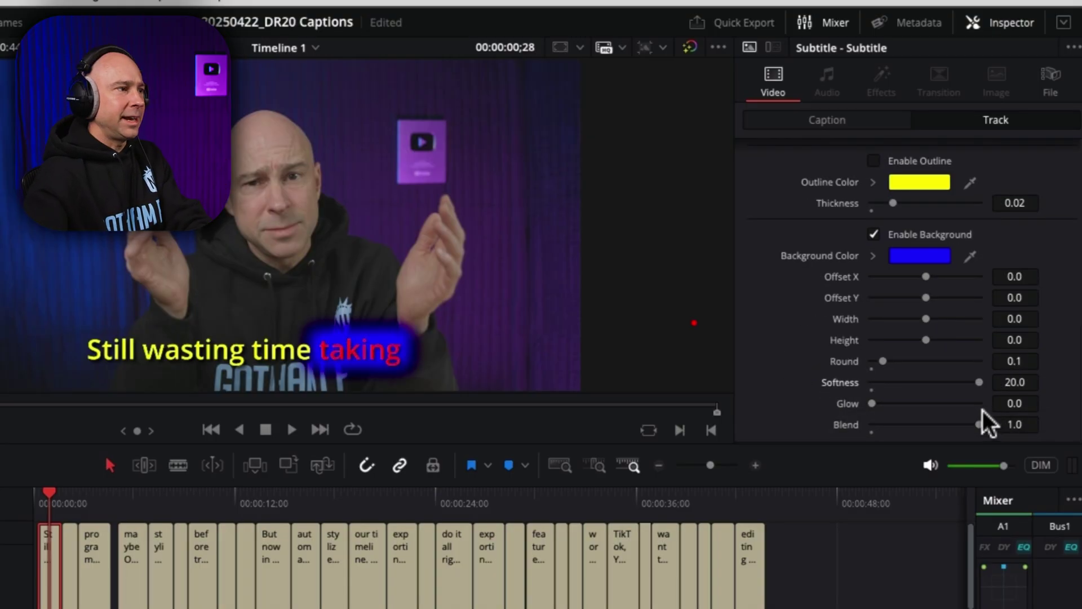
left_click(19, 570)
left_click(33, 501)
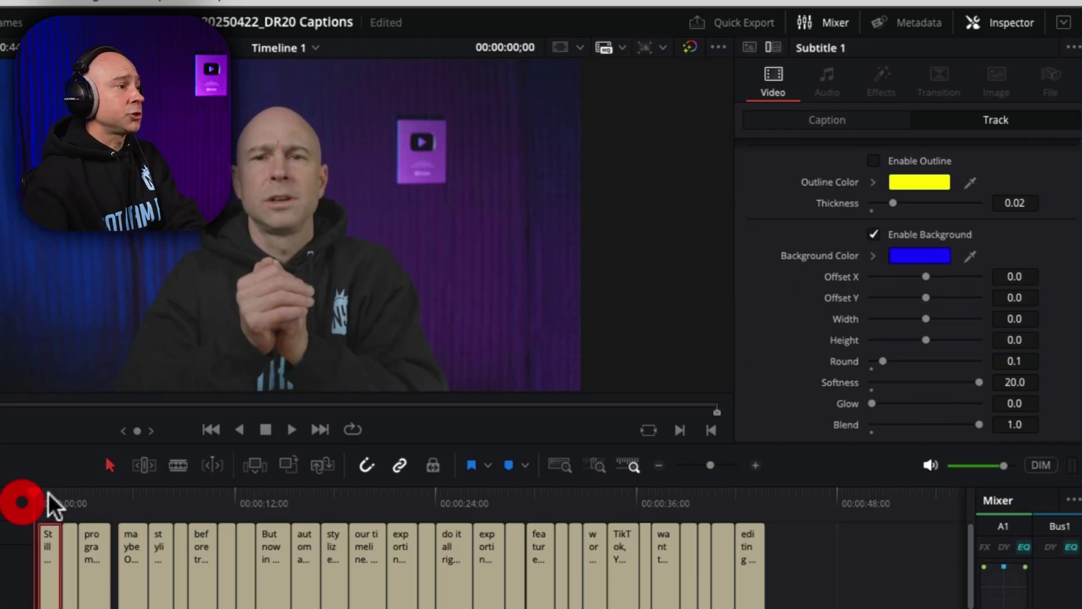
key("space")
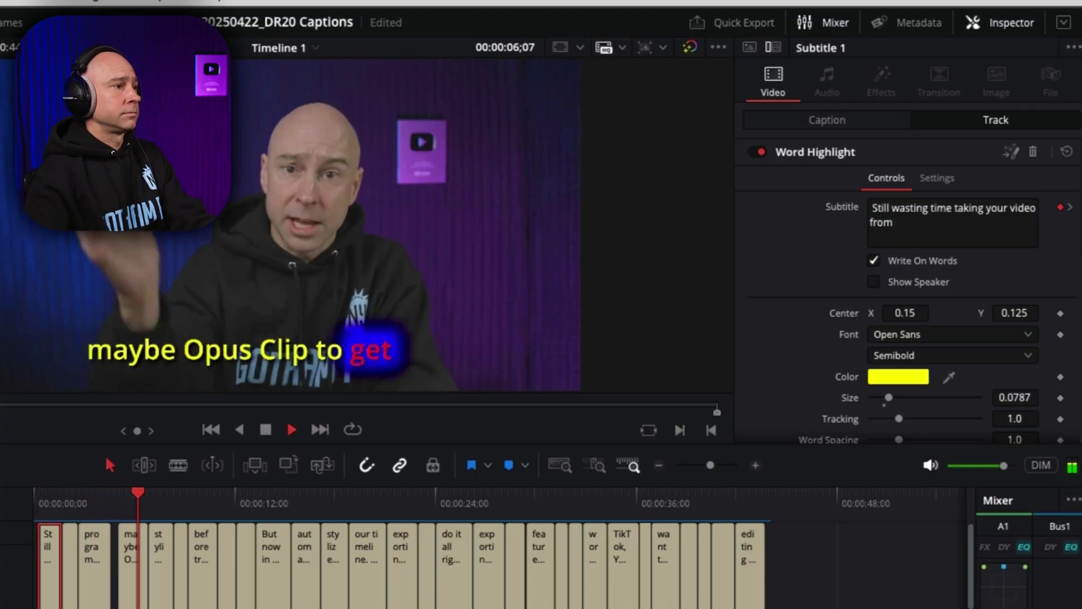
key("space")
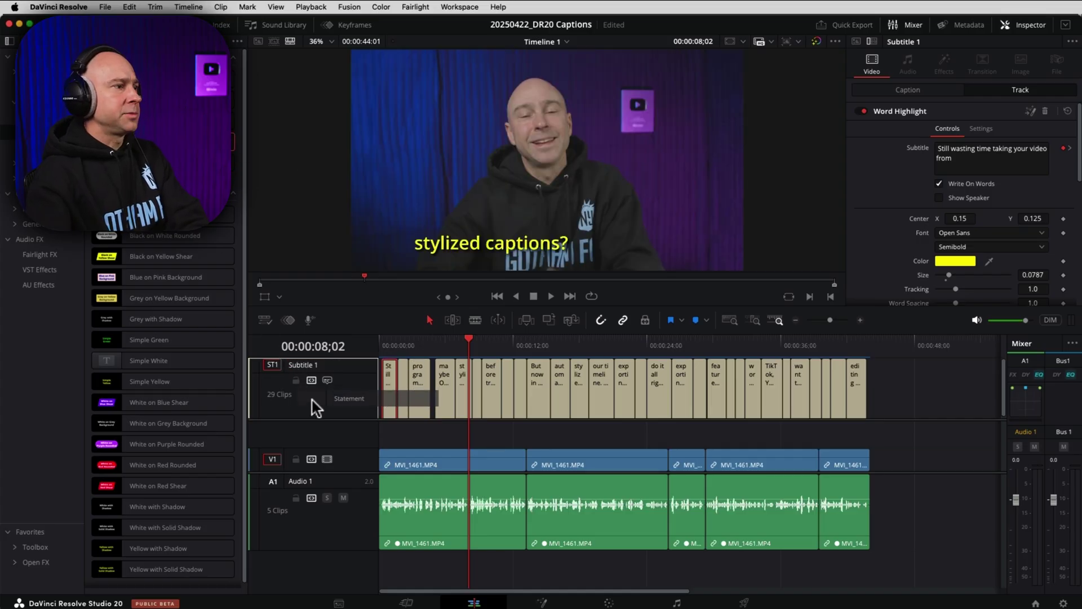
Drop the animated caption preset onto Subtitle 1 and play the captions up to 00:00:16;27
left_click_drag(312, 399, 310, 398)
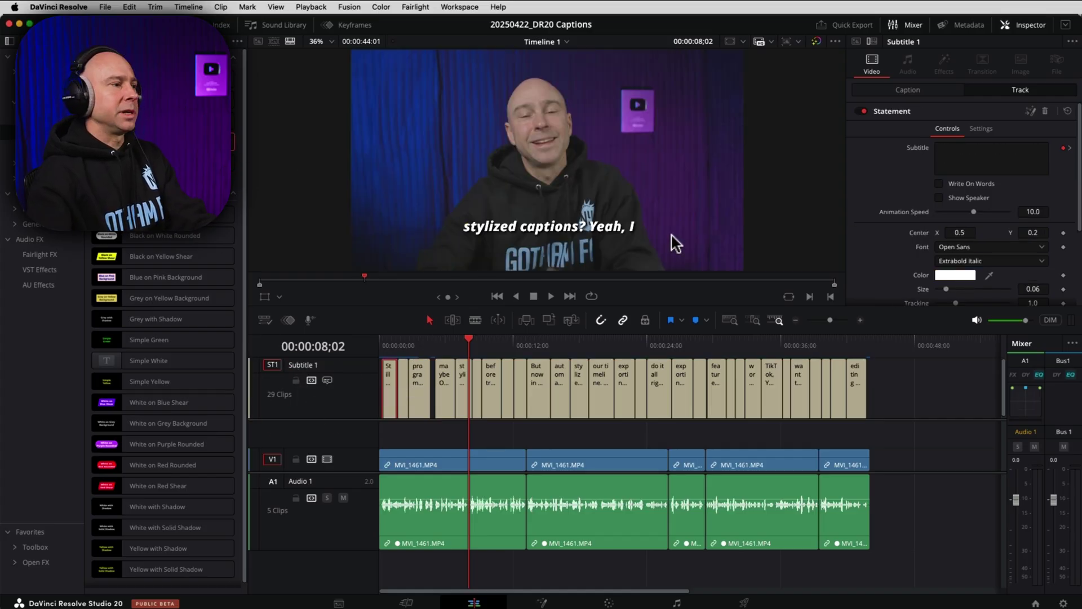
key("space")
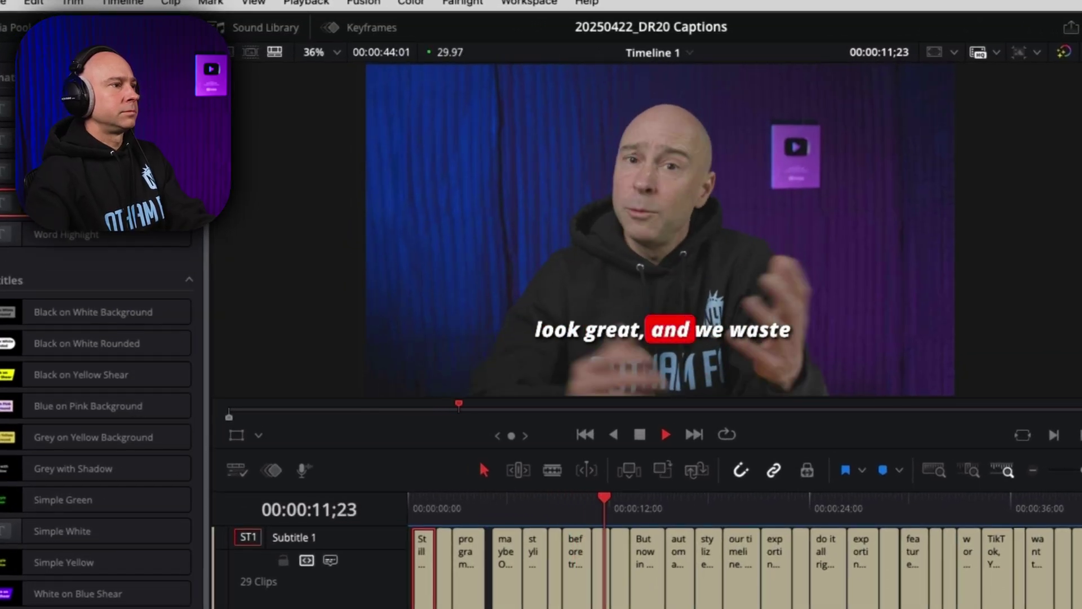
left_click(5, 175)
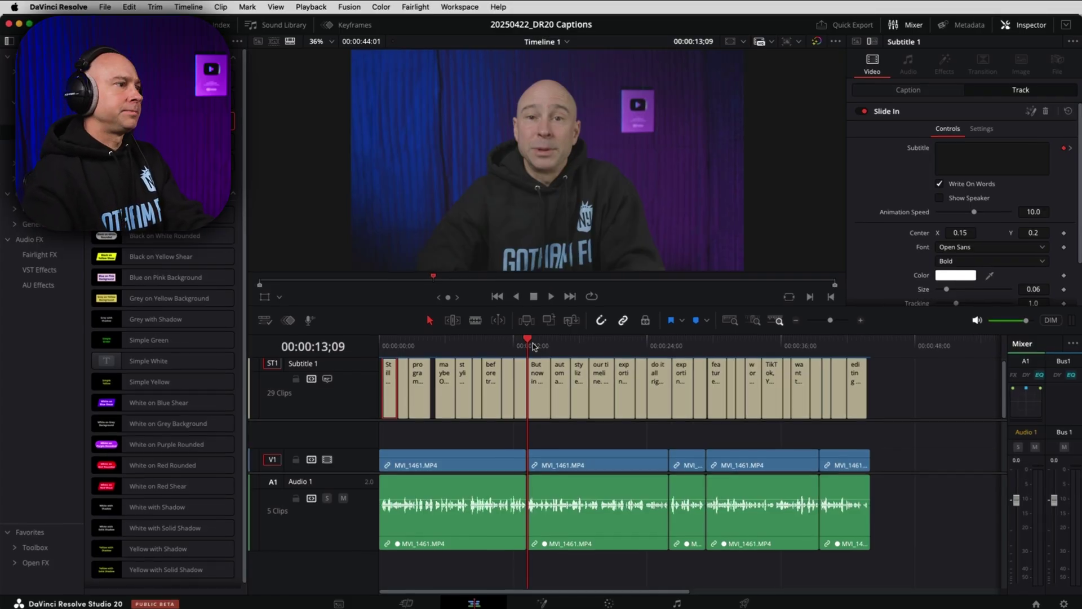
key("space")
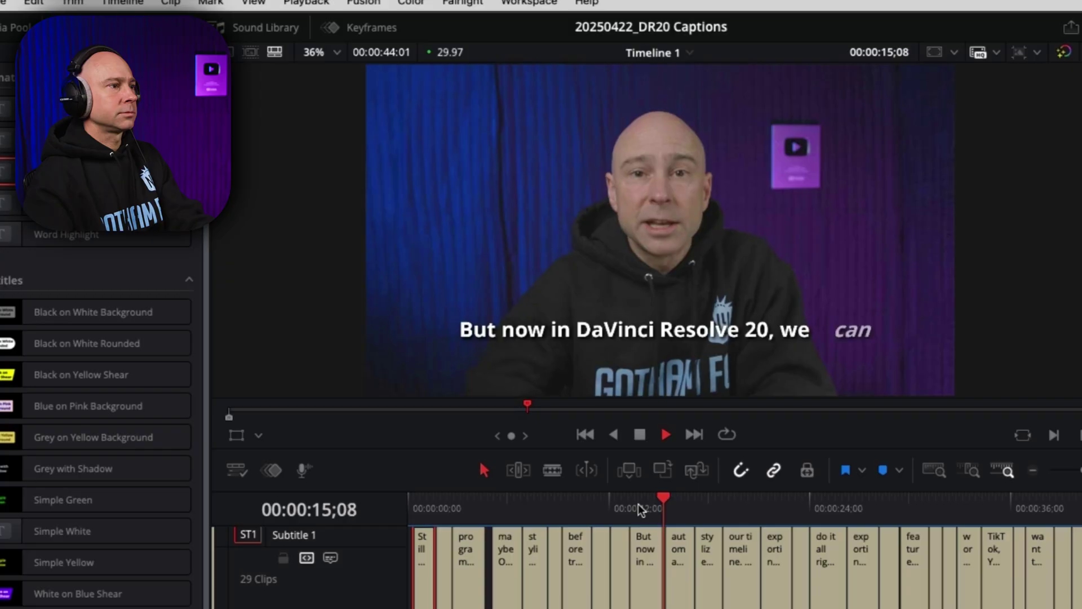
key("space")
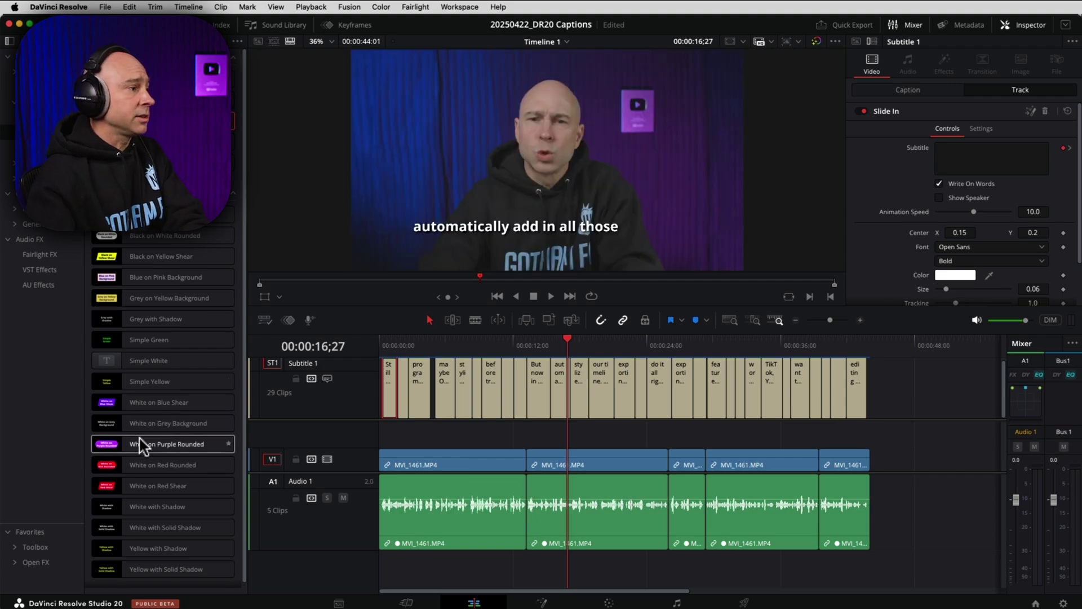
Restyle the subtitles White on Purple Rounded and play them from the start
left_click_drag(141, 445, 322, 406)
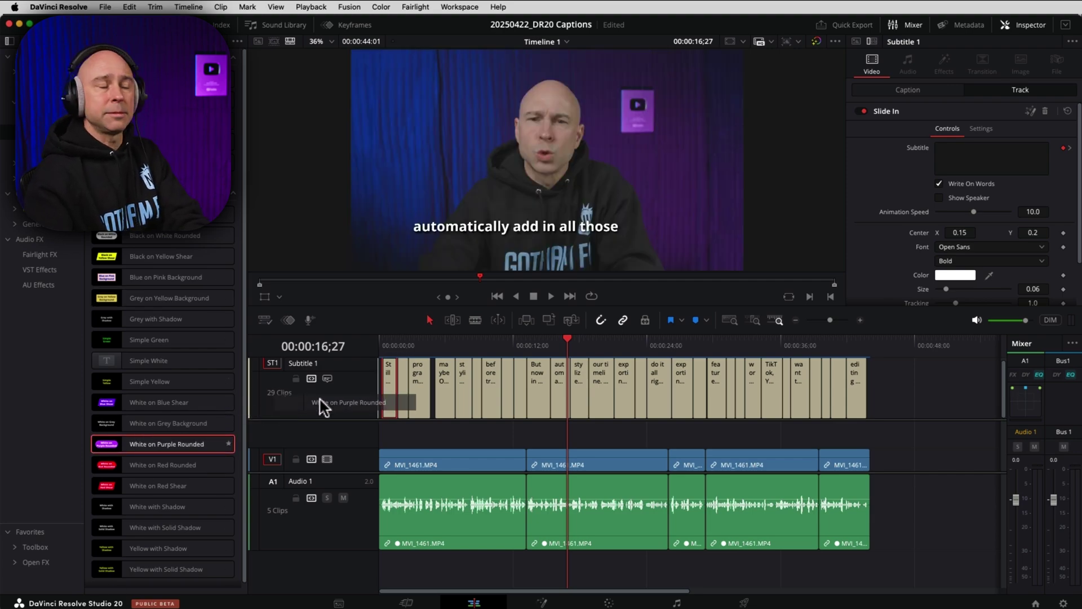
mouse_move(322, 406)
left_mouse_down()
mouse_move(331, 381)
mouse_move(314, 381)
mouse_move(320, 401)
left_mouse_up()
left_click(379, 343)
key("space")
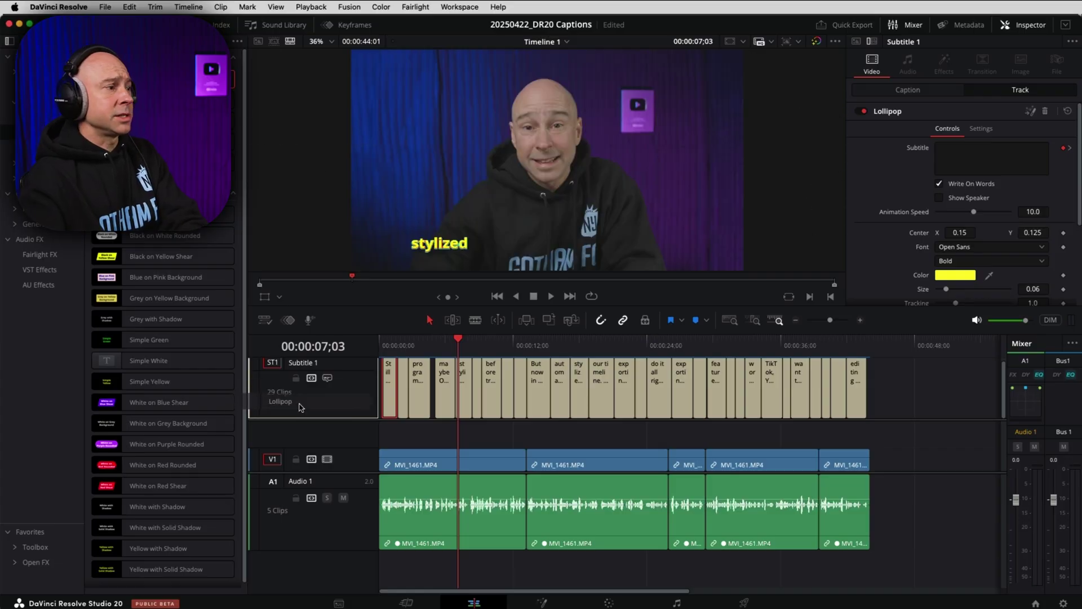
Apply Lollipop to the subtitles, preview a caption playing, then select every caption clip
left_click_drag(304, 410, 305, 404)
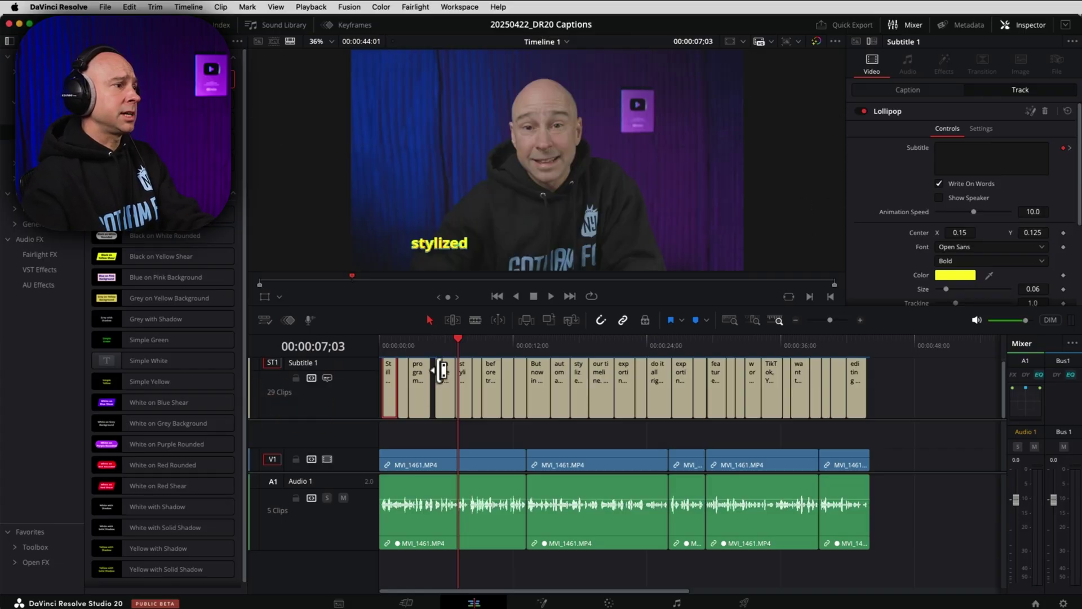
left_click(455, 340)
key("space")
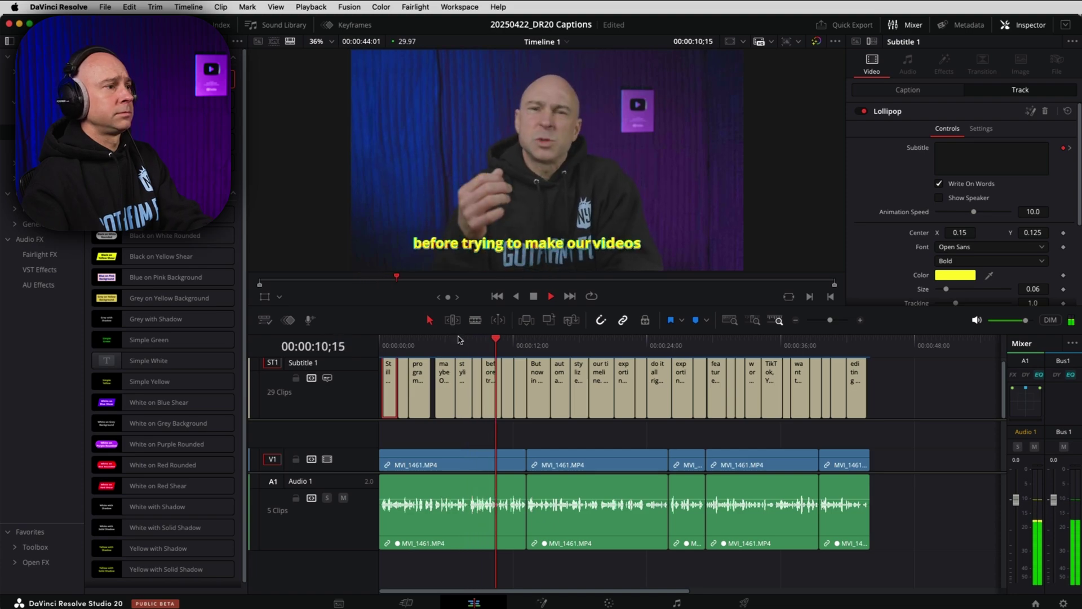
key("space")
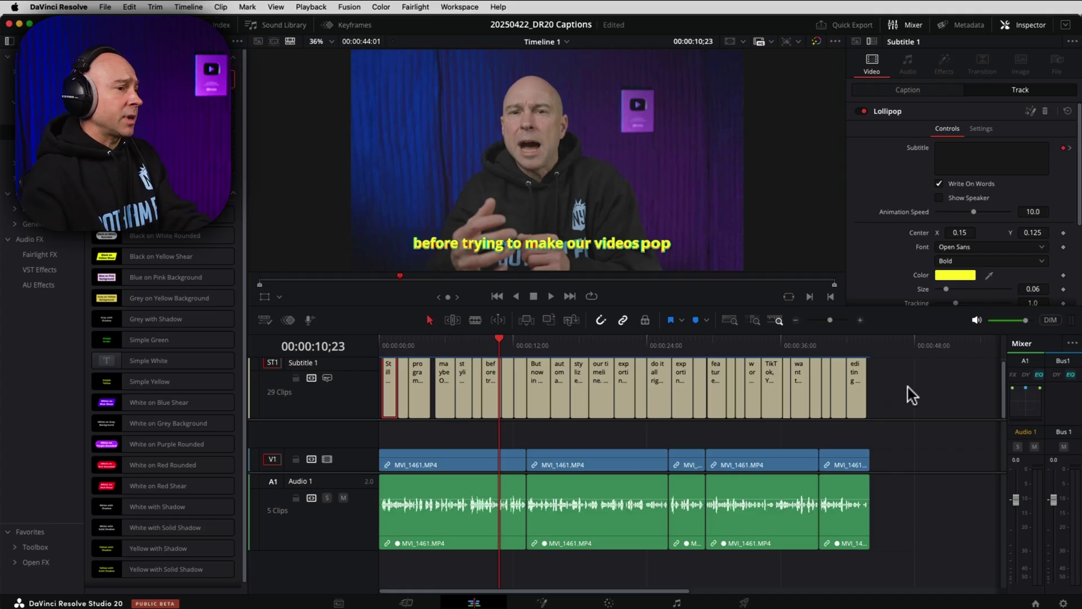
left_click_drag(912, 394, 254, 381)
Delete all Subtitle 1 clips and mark a range from the timeline start to 00:00:25;29
key("Delete")
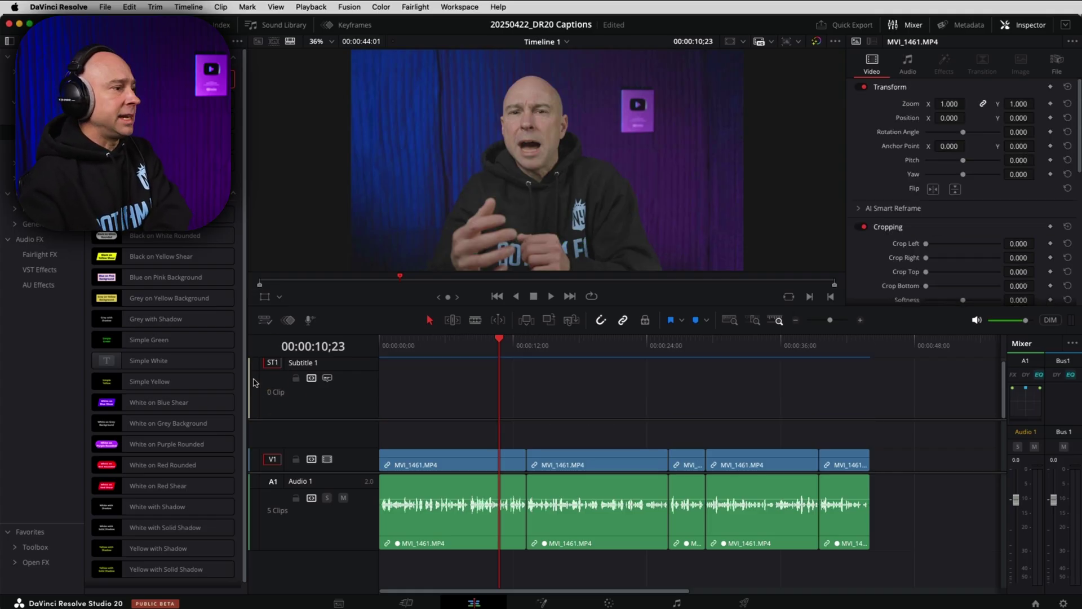
left_click_drag(409, 345, 345, 344)
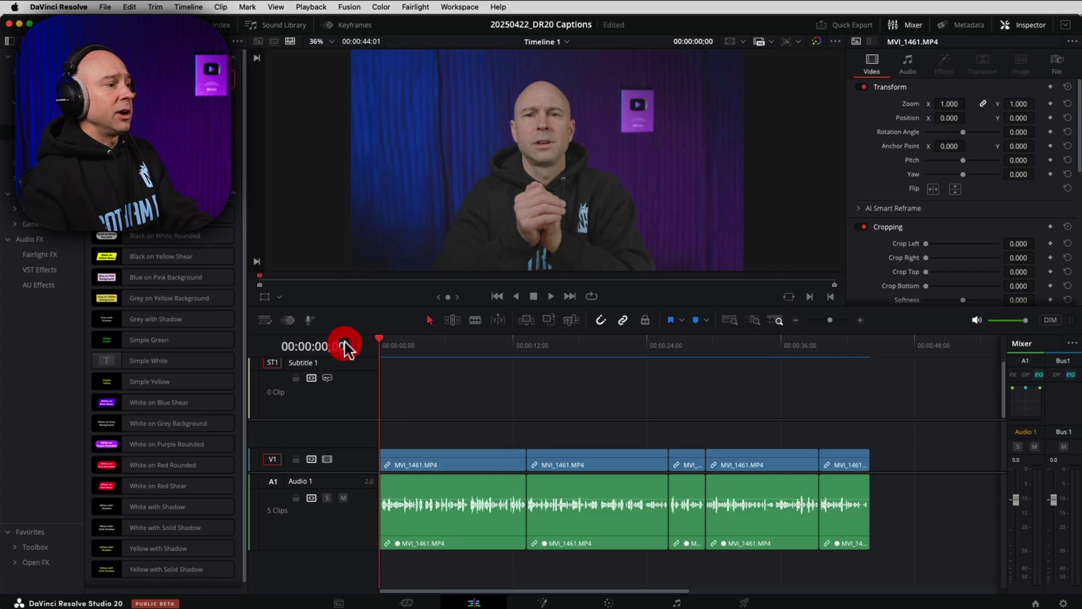
left_click(497, 468)
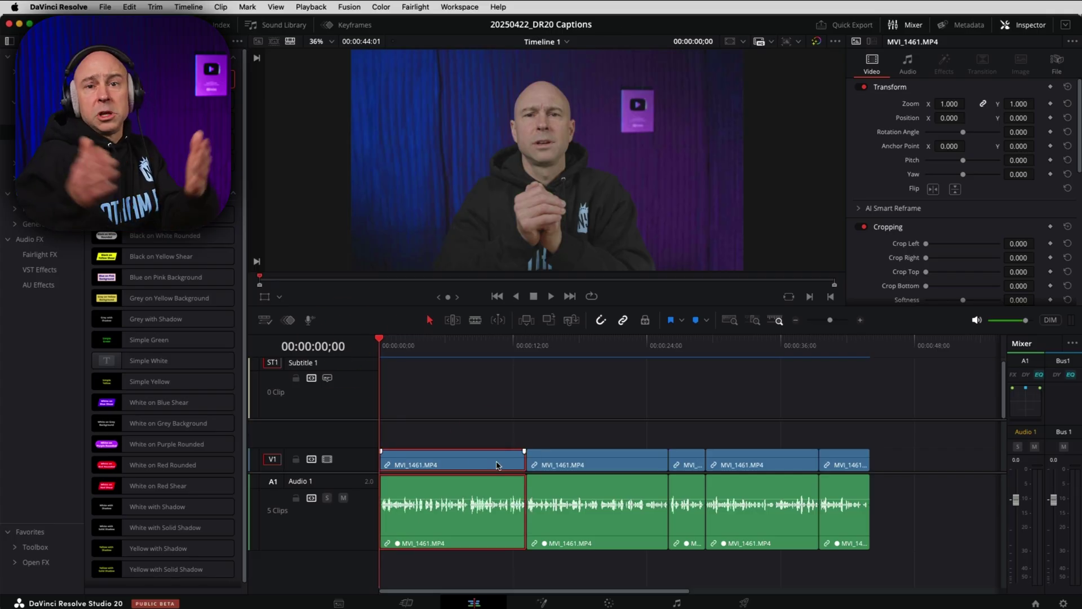
left_click(645, 344)
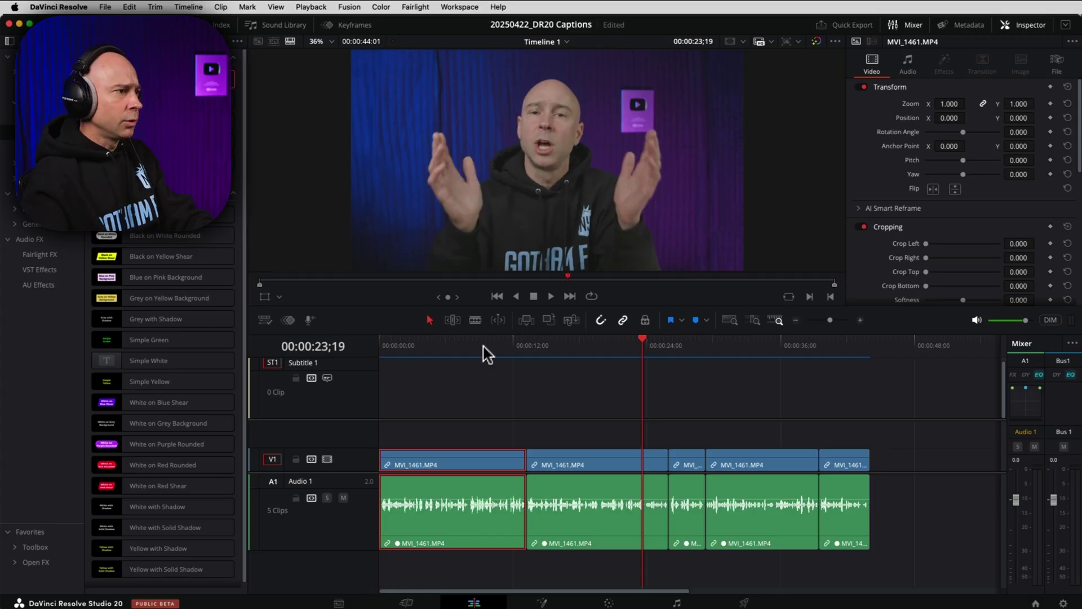
left_click_drag(396, 345, 337, 345)
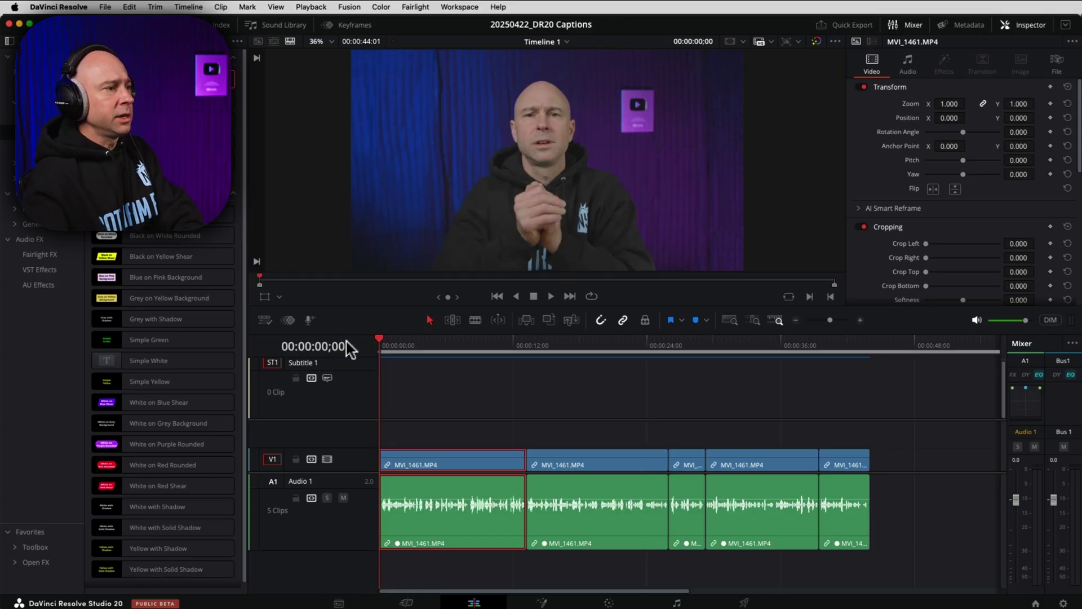
left_click(668, 345)
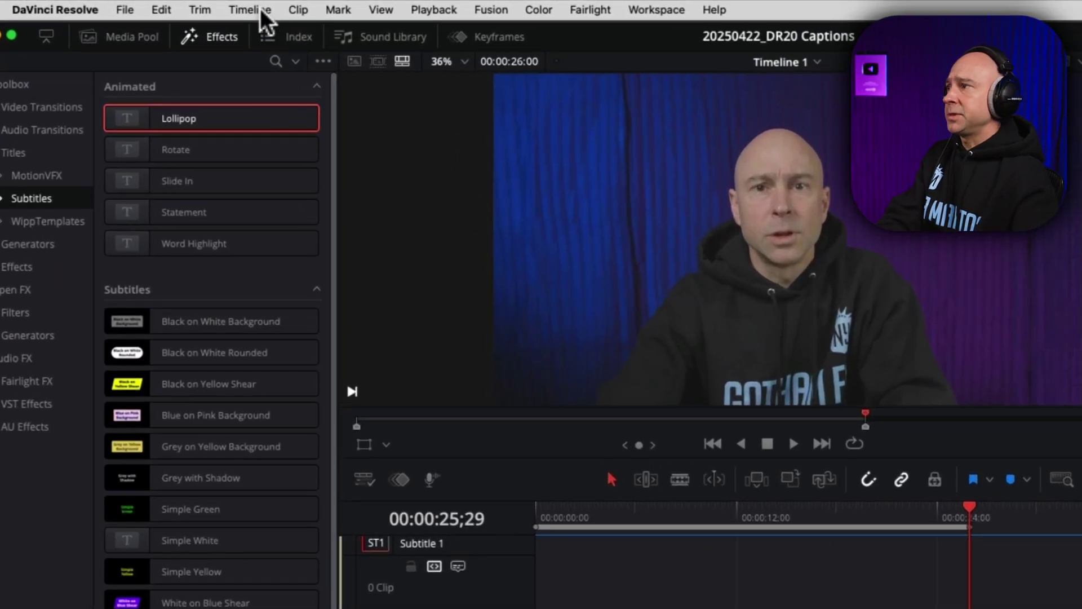
Generate English subtitles from audio with Subtitle Default and 20 characters per line maximum
left_click(259, 8)
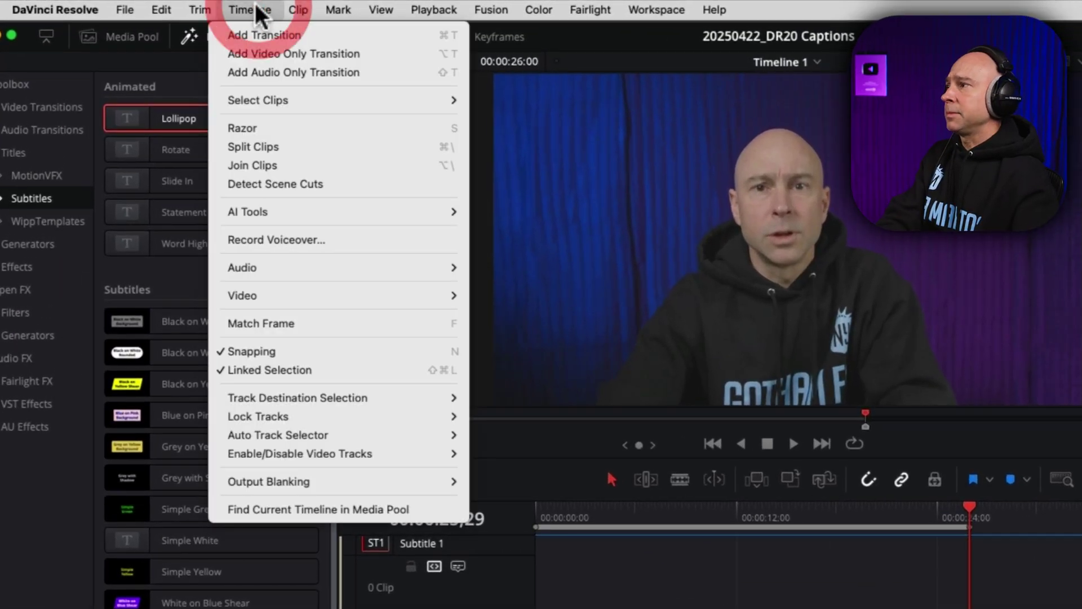
mouse_move(285, 211)
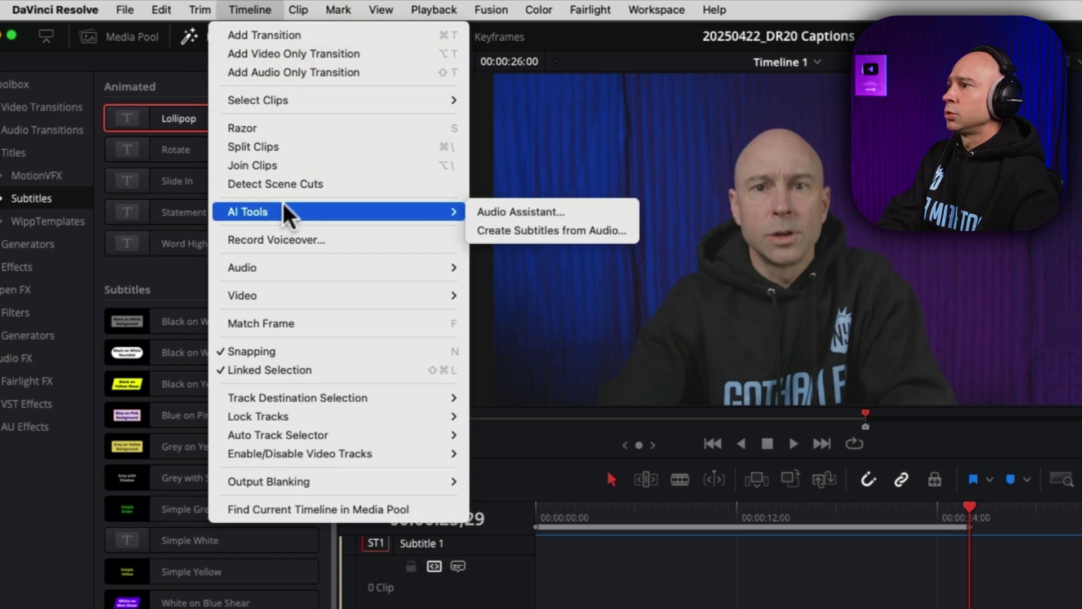
left_click(578, 231)
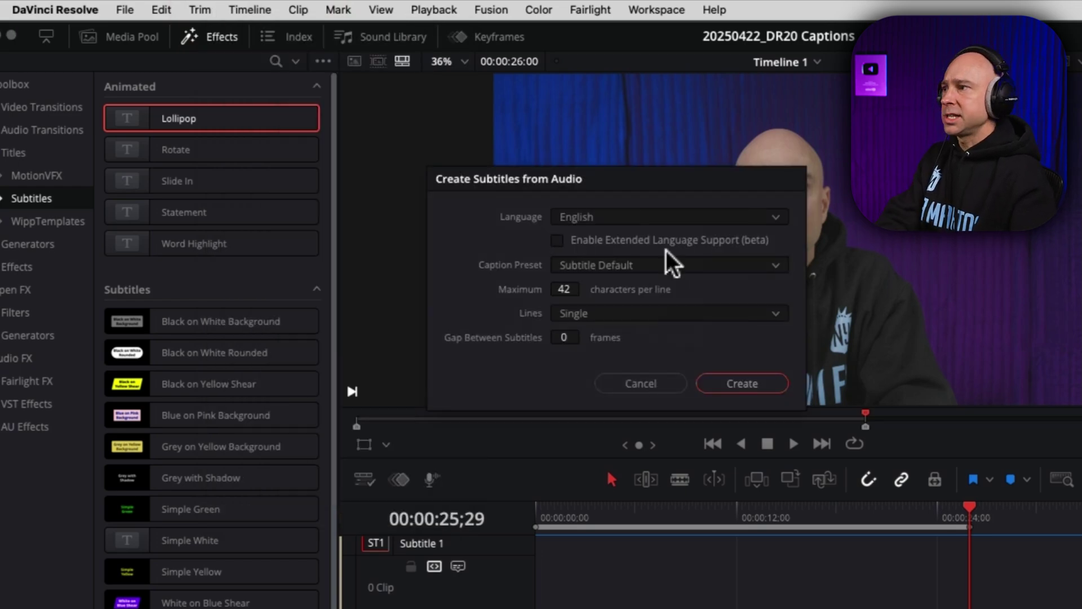
left_click(564, 288)
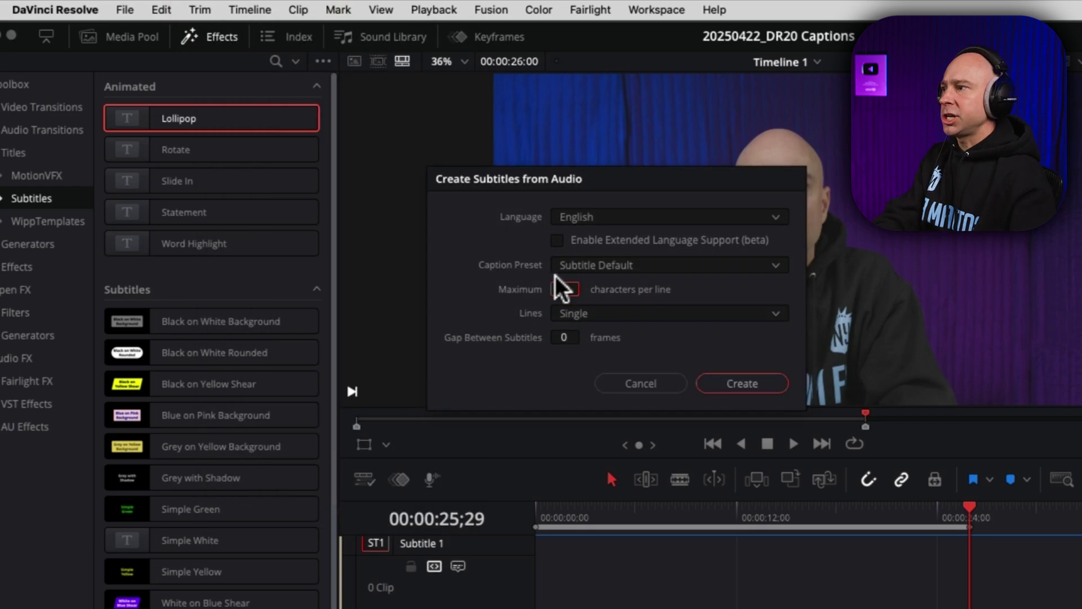
left_click(536, 289)
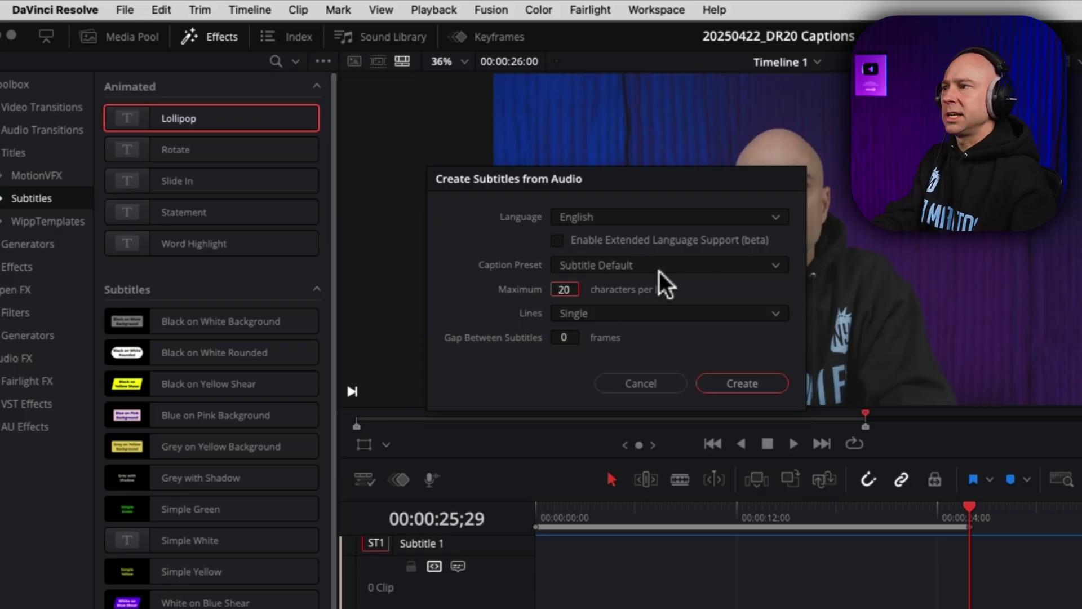
left_click(742, 384)
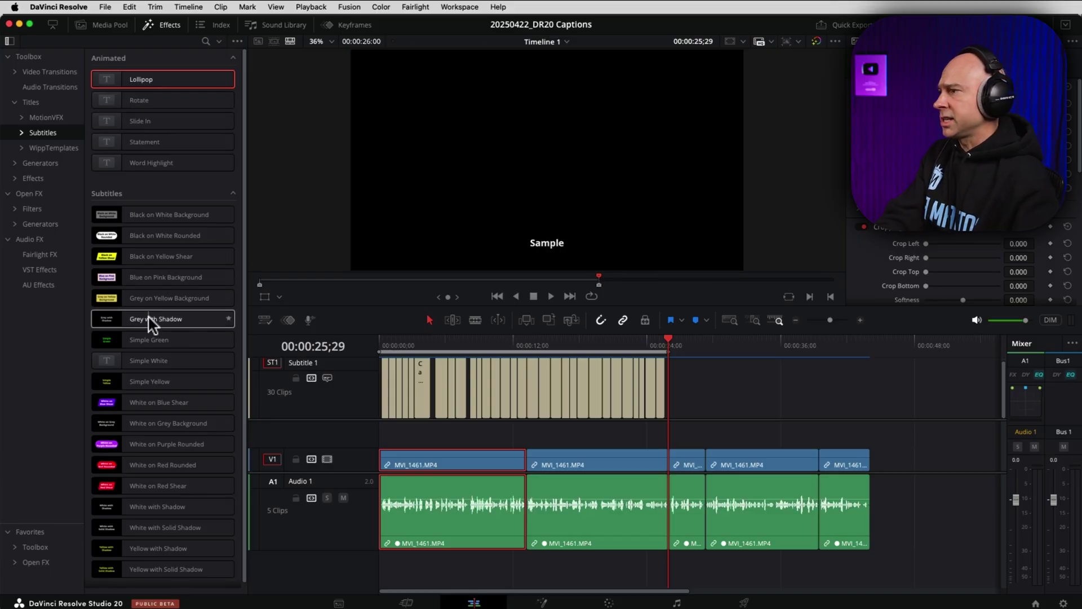
Apply the White on Red Rounded caption style to the ST1 track and play it
left_click_drag(142, 466, 345, 398)
left_click(381, 341)
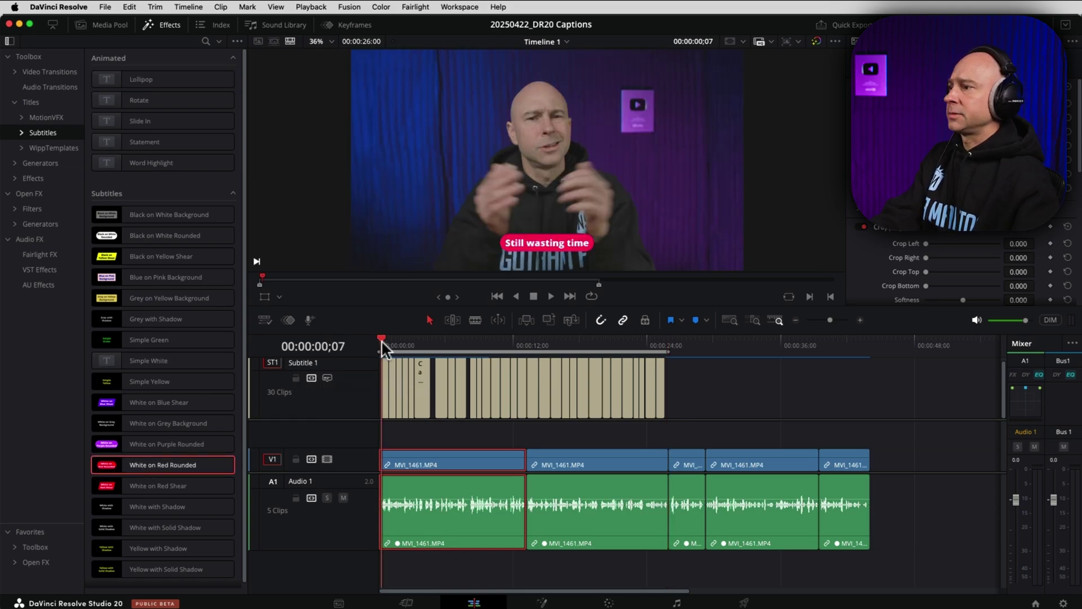
key("space")
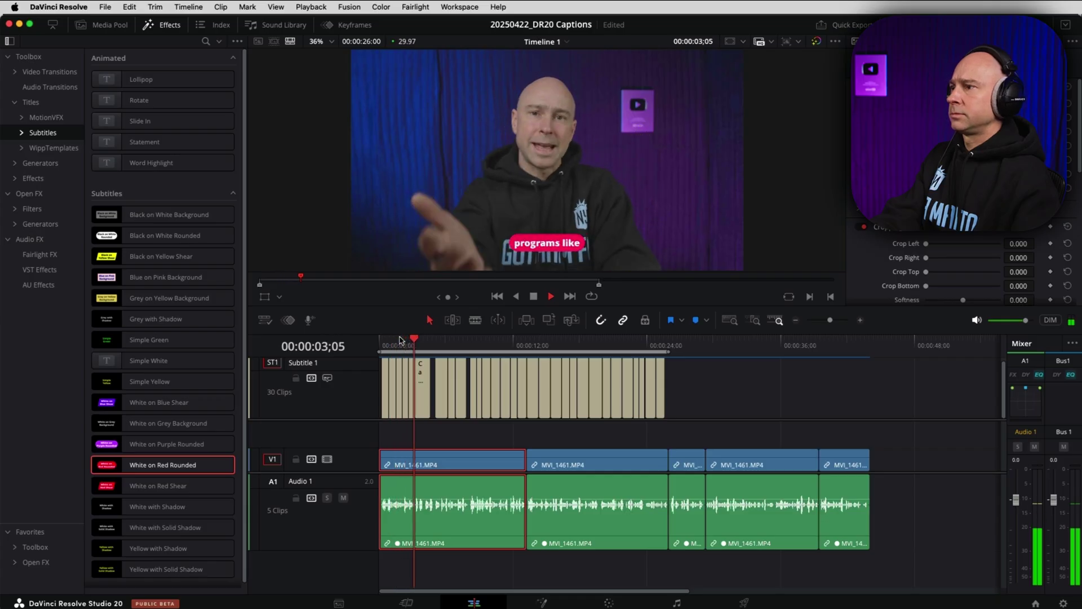
Replace the style with the Statement animated preset and play the captions back
key("space")
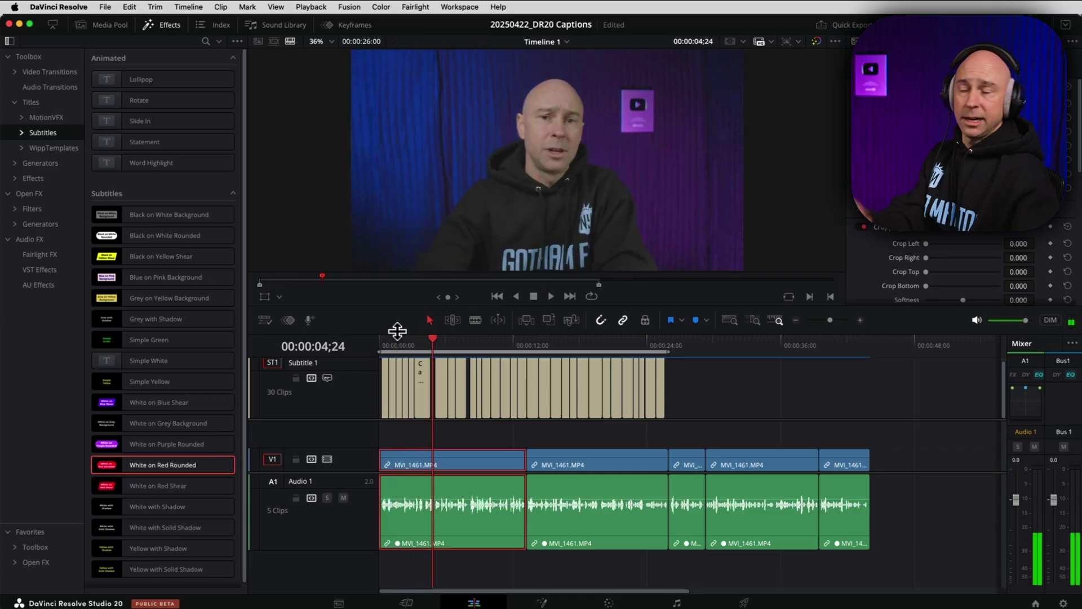
left_click_drag(137, 142, 342, 411)
key("space")
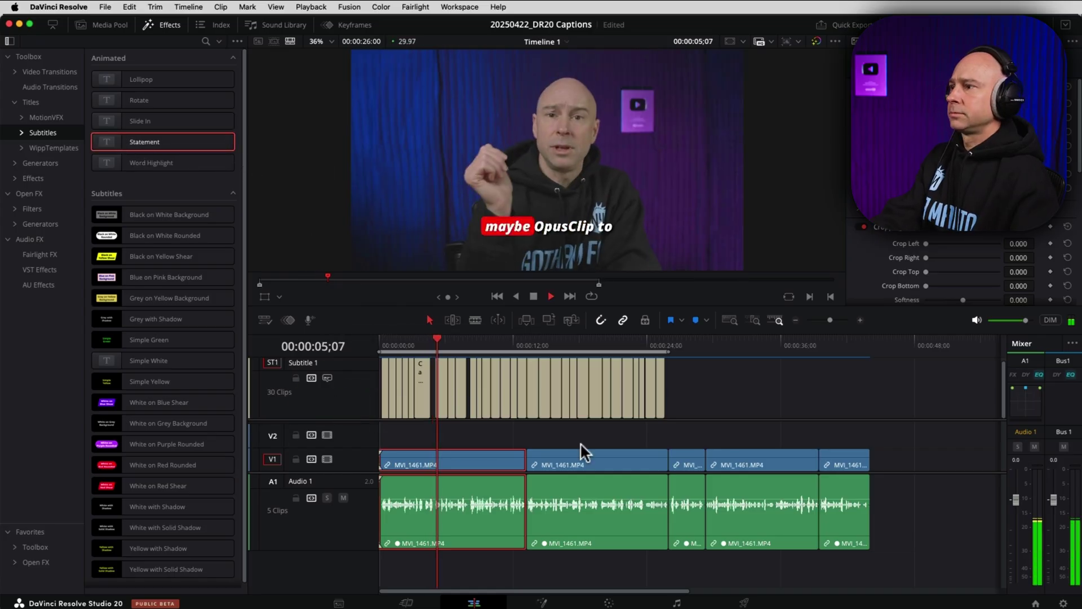